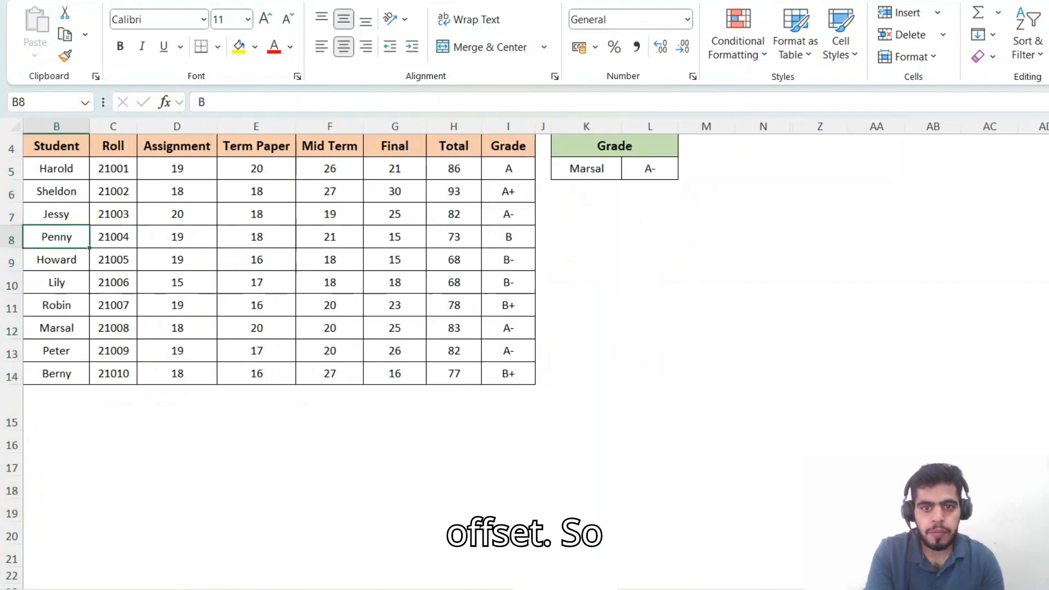
- Enter =OFFSET(B4,2,2) in cell K9, using the Student header as the reference with 2 rows and 2 columns
{"action": "key", "text": "Left"}
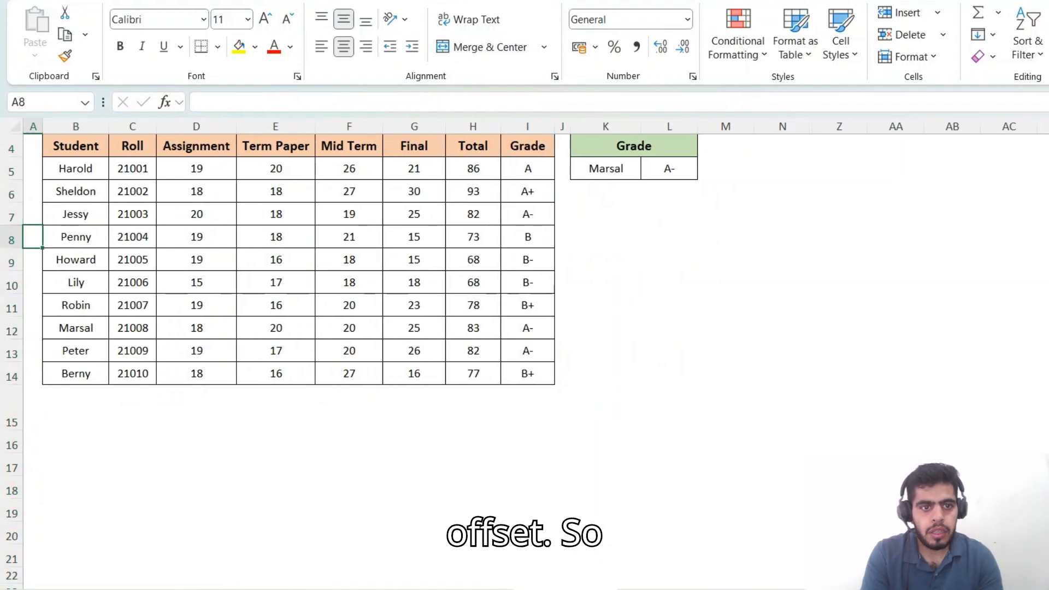
{"action": "key", "text": "Down"}
{"action": "key", "text": "Right"}
{"action": "key", "text": "Right"}
{"action": "key", "text": "Right"}
{"action": "key", "text": "Right"}
{"action": "key", "text": "Right"}
{"action": "key", "text": "Right"}
{"action": "key", "text": "Right"}
{"action": "key", "text": "Right"}
{"action": "key", "text": "Right"}
{"action": "key", "text": "Right"}
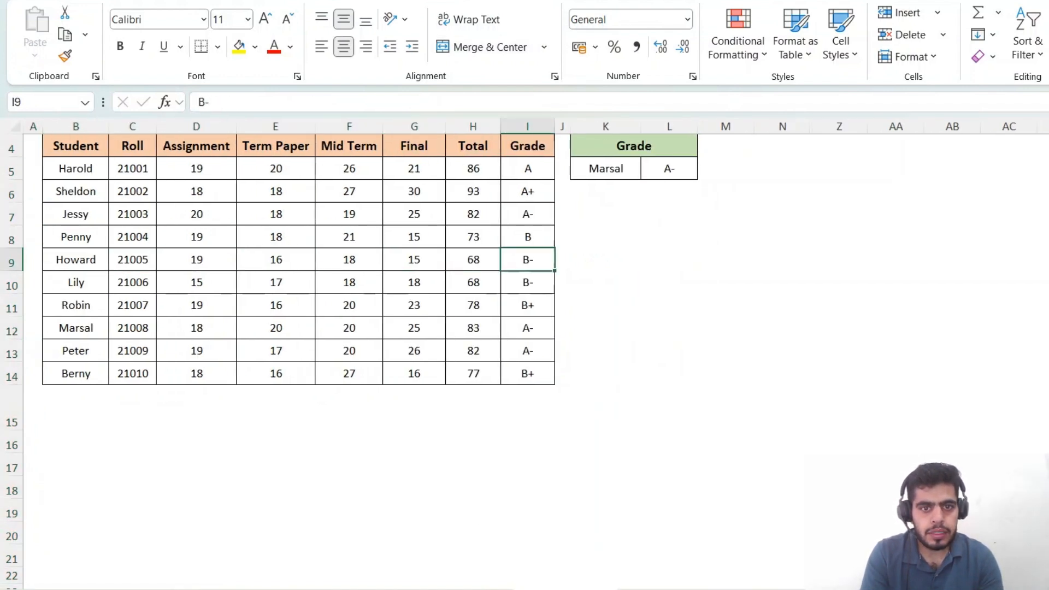
{"action": "type", "text": "=off"}
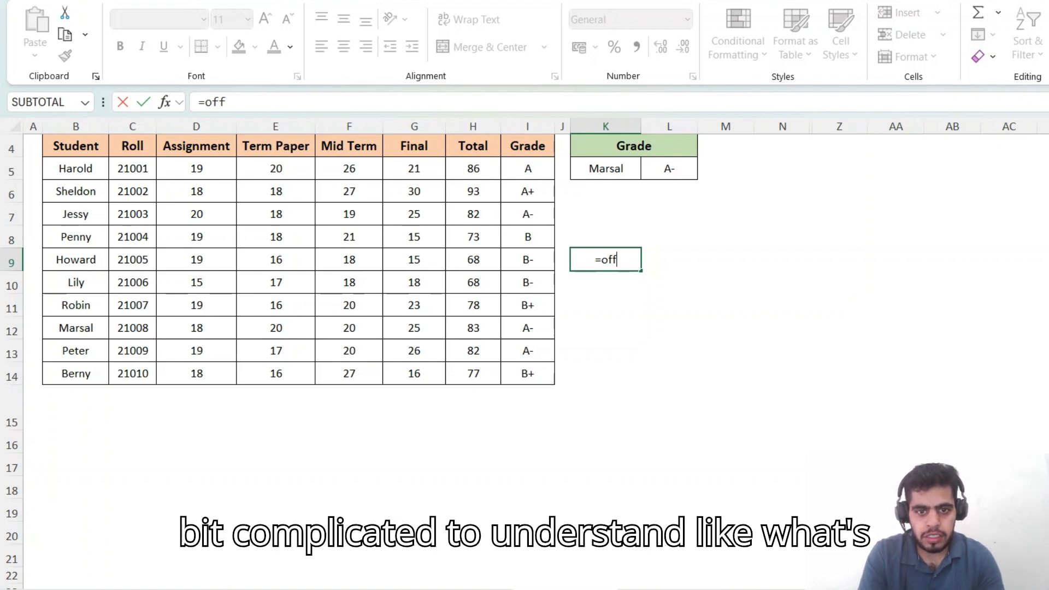
{"action": "key", "text": "Tab"}
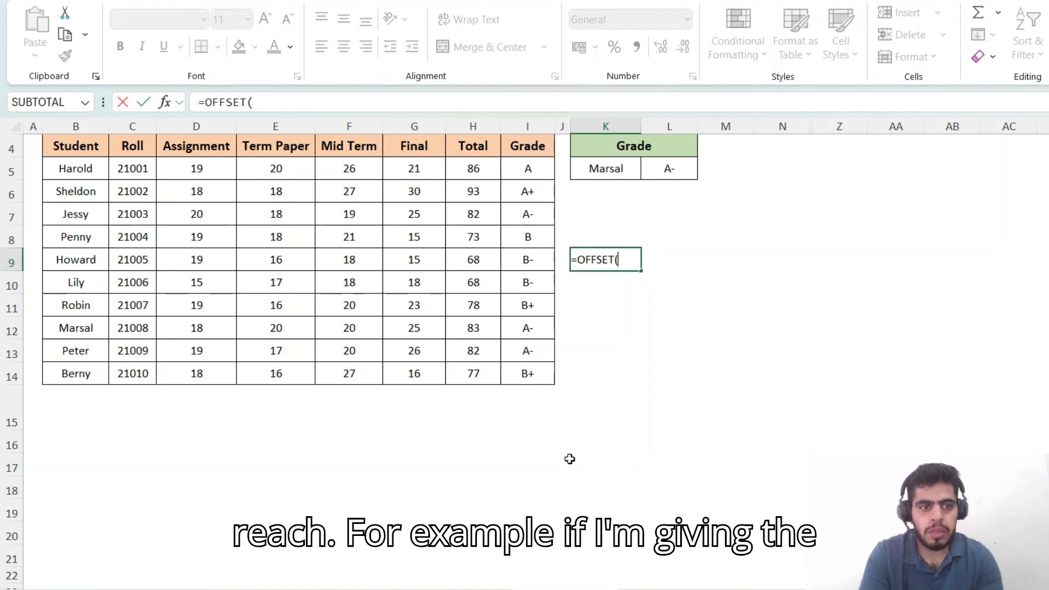
{"action": "left_click", "coordinate": [74, 144]}
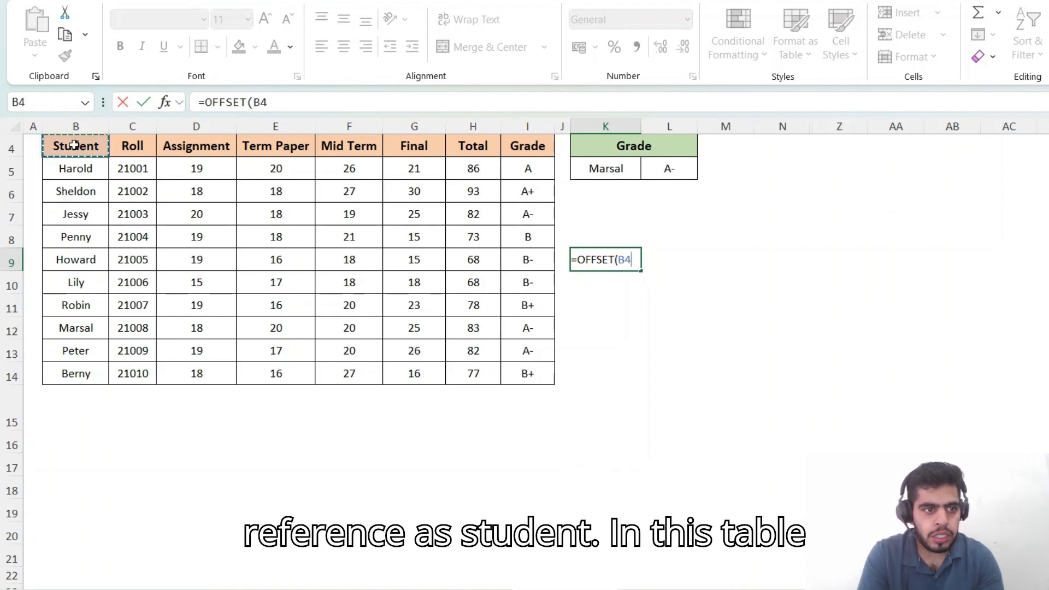
{"action": "type", "text": ",2"}
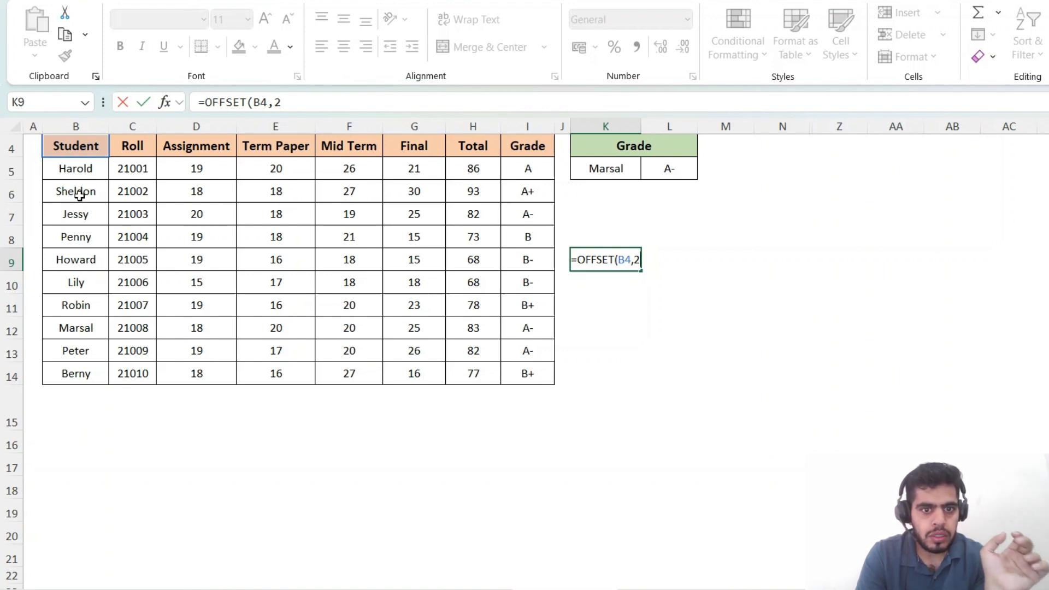
{"action": "type", "text": ","}
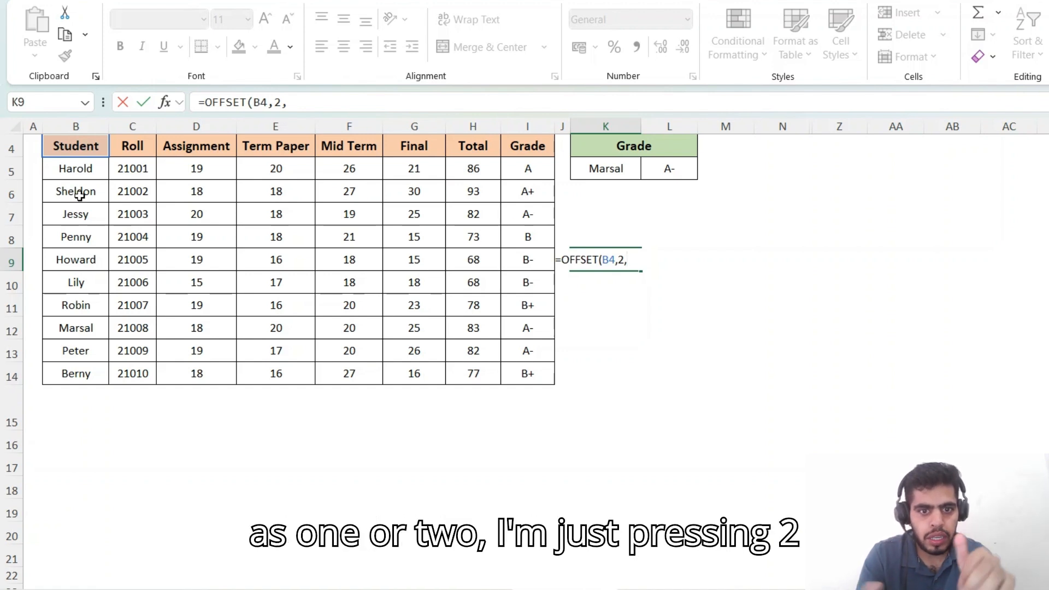
{"action": "type", "text": "2"}
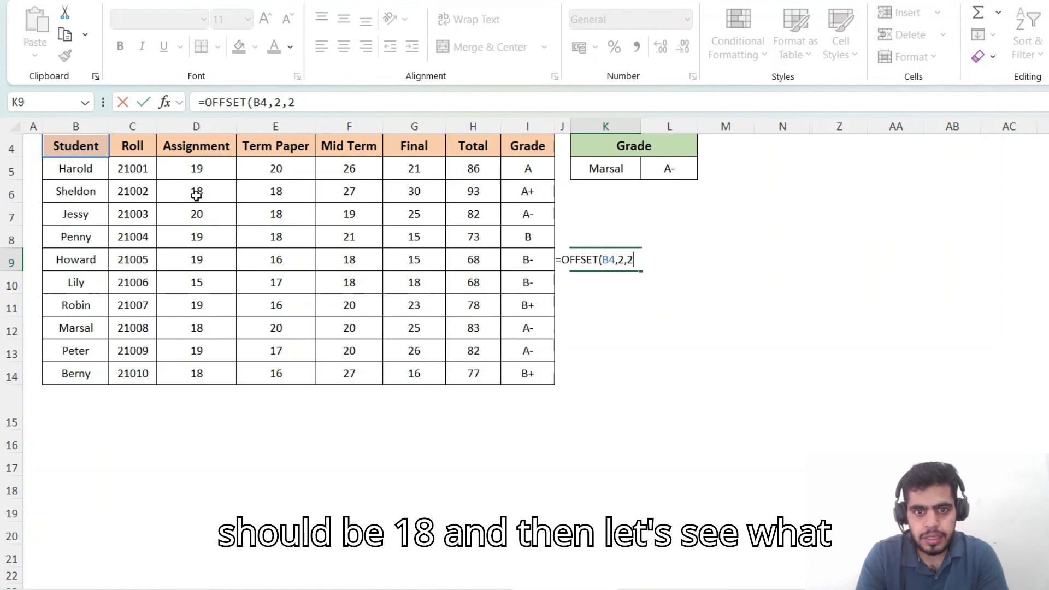
{"action": "key", "text": "Return"}
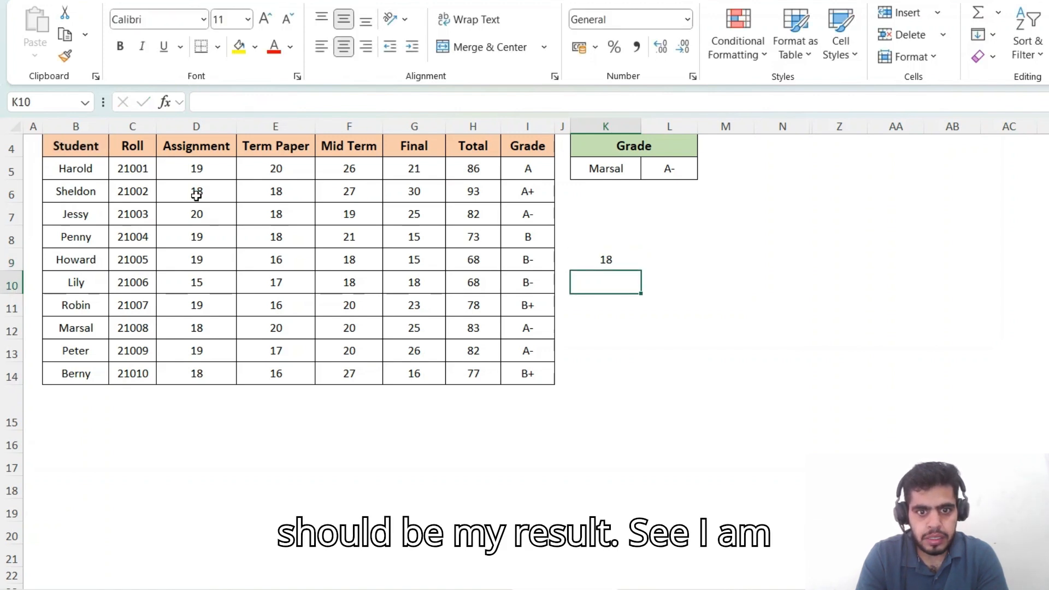
- Extend the OFFSET formula in K9 with a height of 5 and compare its output with cells D6:D10
{"action": "key", "text": "Up"}
{"action": "key", "text": "F2"}
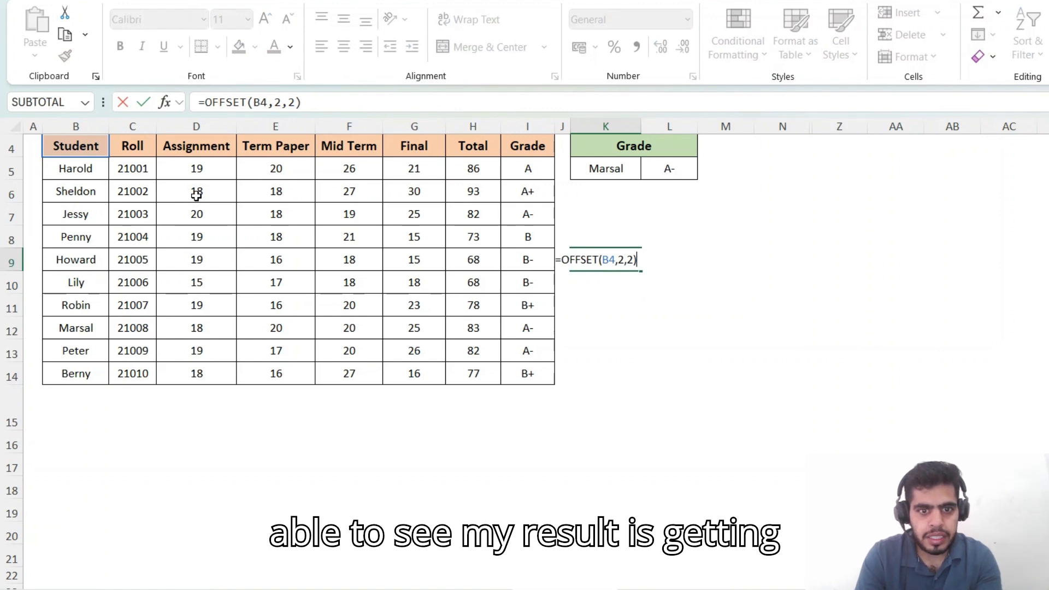
{"action": "key", "text": "Left"}
{"action": "key", "text": "Escape"}
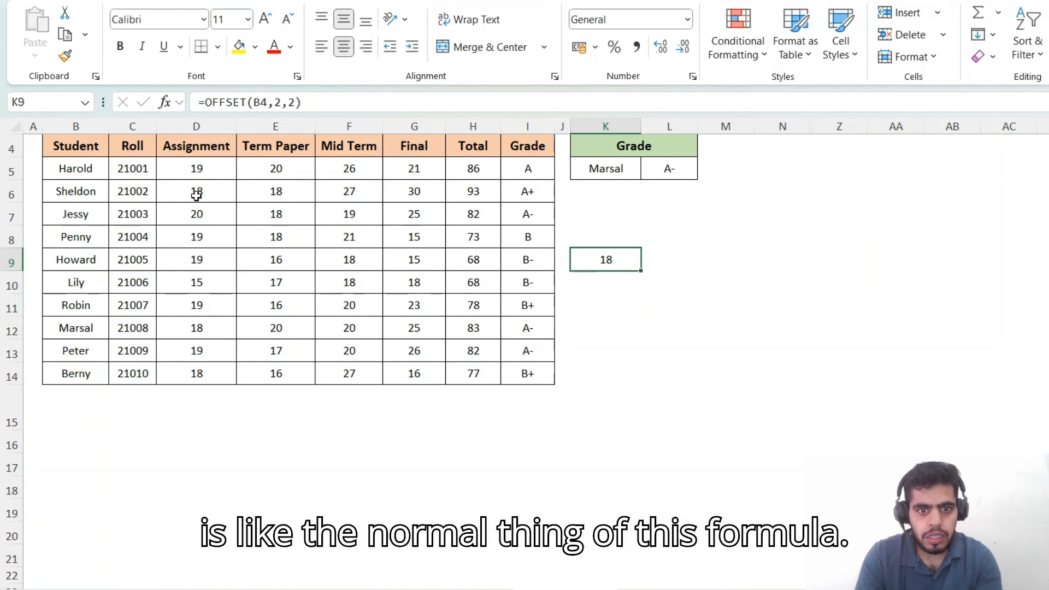
{"action": "key", "text": "F2"}
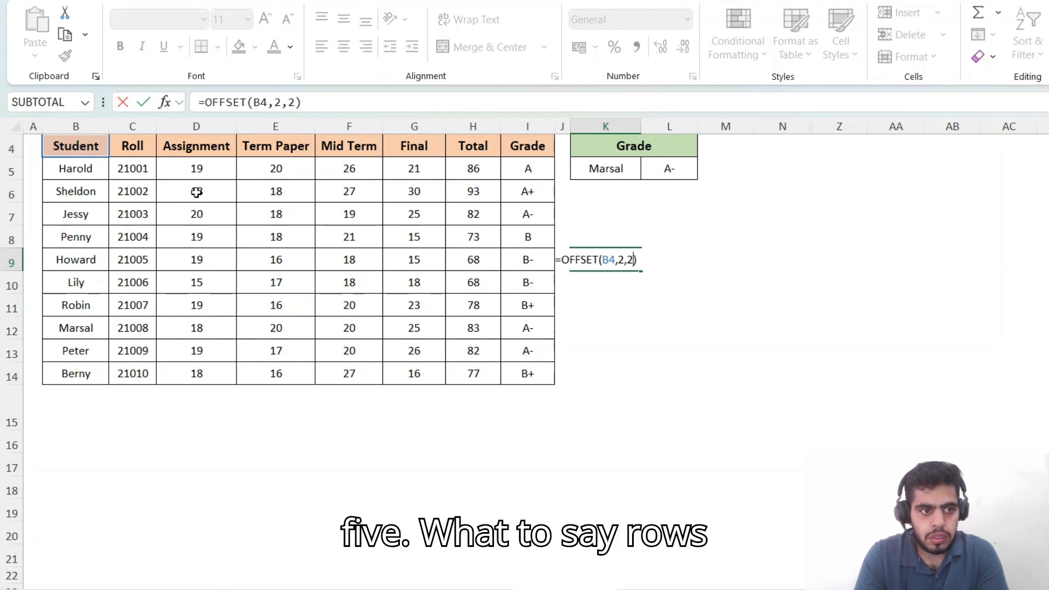
{"action": "type", "text": ","}
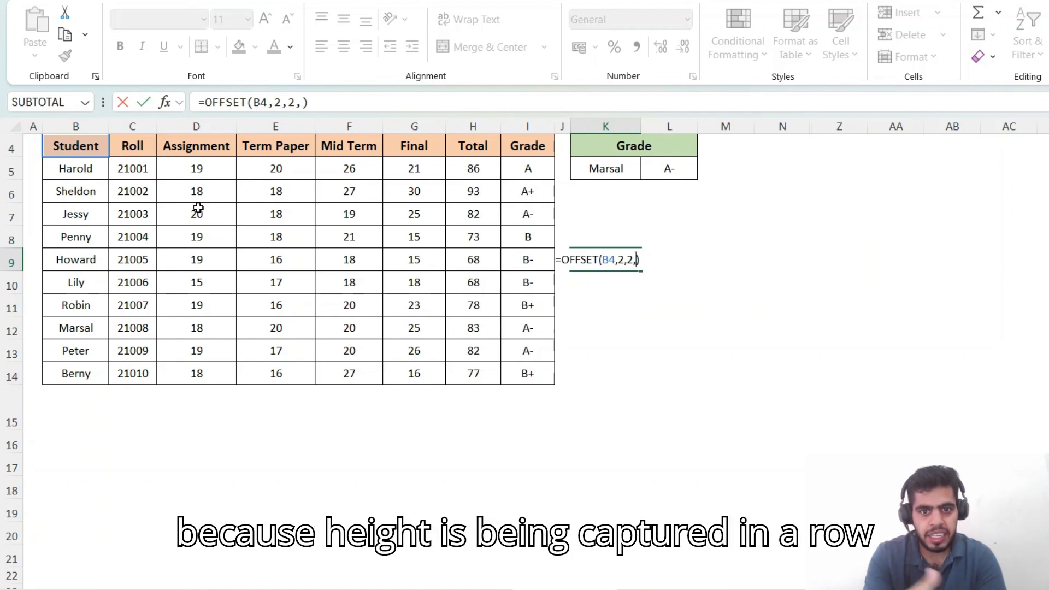
{"action": "type", "text": "5"}
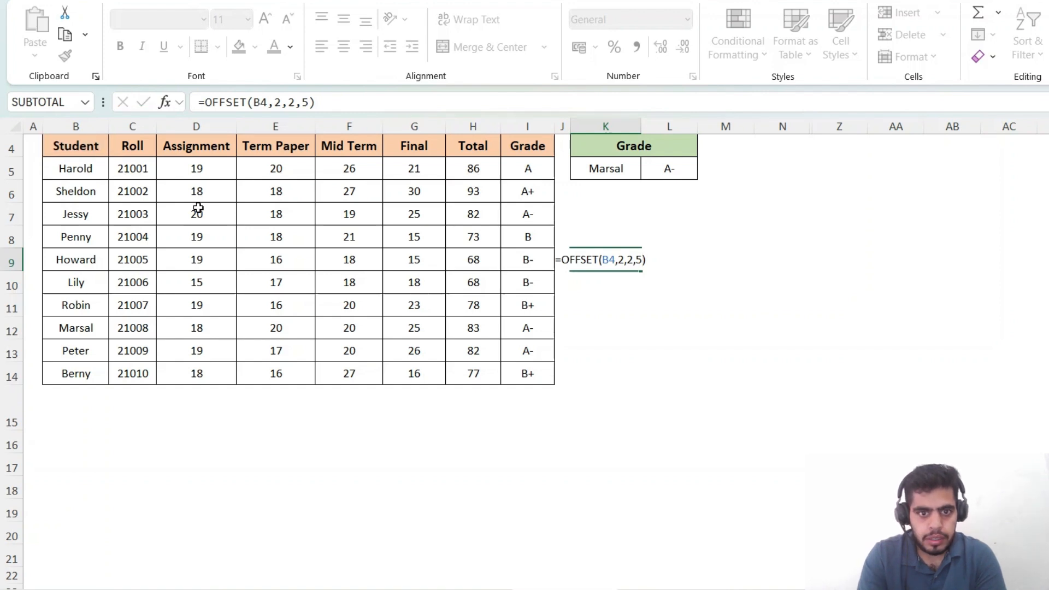
{"action": "key", "text": "Return"}
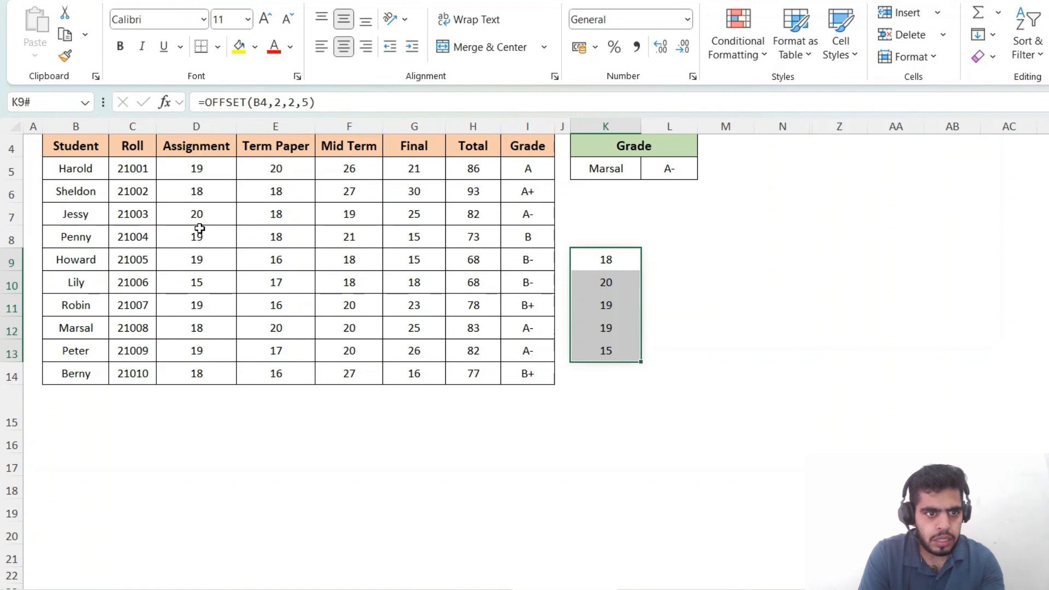
{"action": "left_click", "coordinate": [194, 200]}
{"action": "left_click_drag", "start_coordinate": [194, 200], "coordinate": [198, 290]}
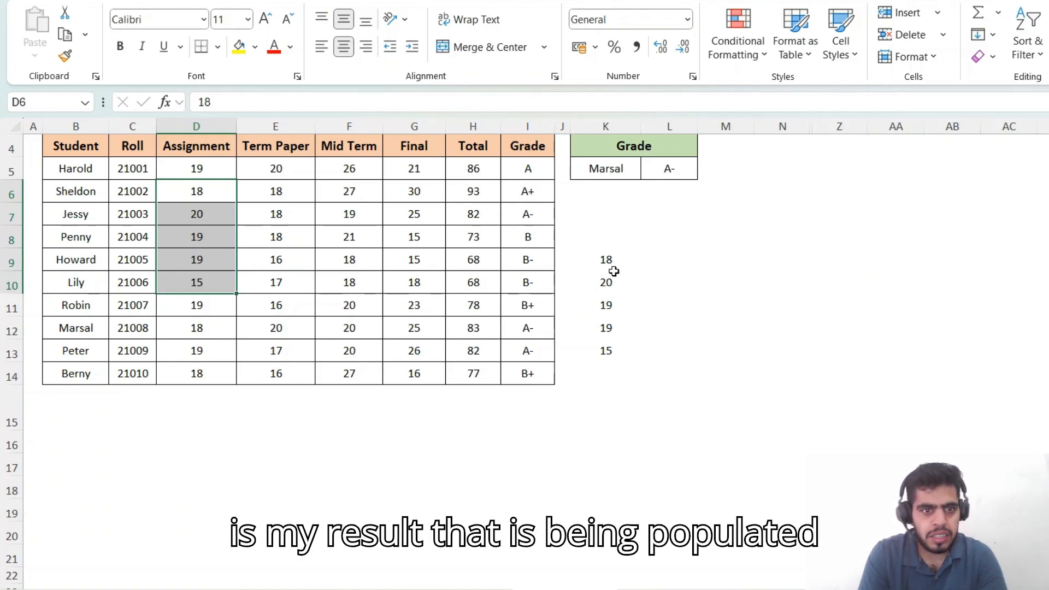
- Add a width of 5 to the formula in K9 so it reads =OFFSET(B4,2,2,5,5)
{"action": "left_click", "coordinate": [601, 258]}
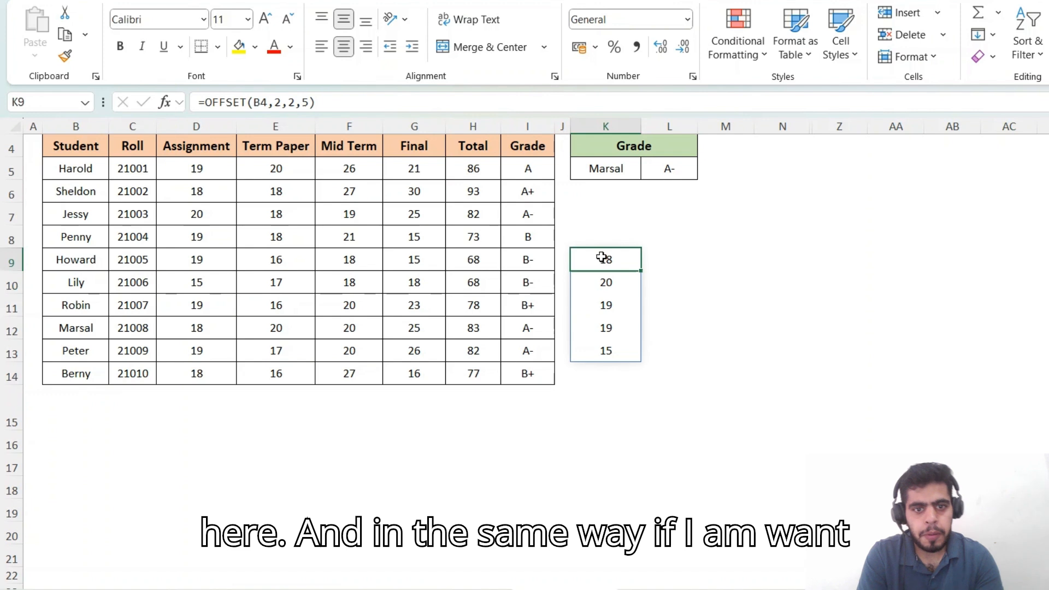
{"action": "double_click", "coordinate": [602, 257]}
{"action": "type", "text": ","}
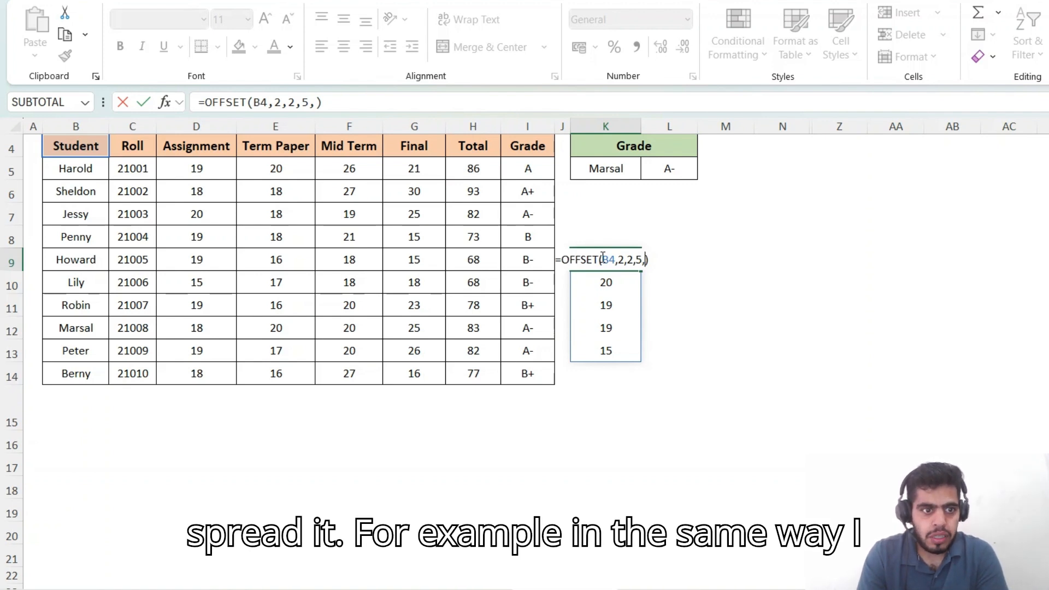
{"action": "type", "text": "5"}
{"action": "key", "text": "Return"}
{"action": "left_click", "coordinate": [602, 258]}
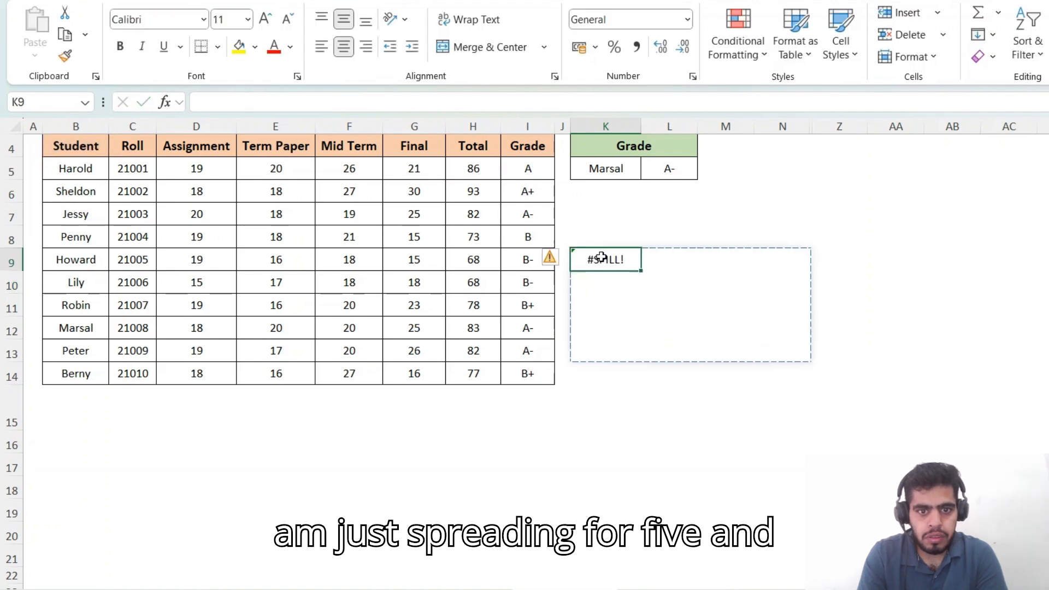
- Try to clear whatever blocks K9's spill range by selecting L9:N13 and all the cells from K10 downward and to the right
{"action": "double_click", "coordinate": [600, 257]}
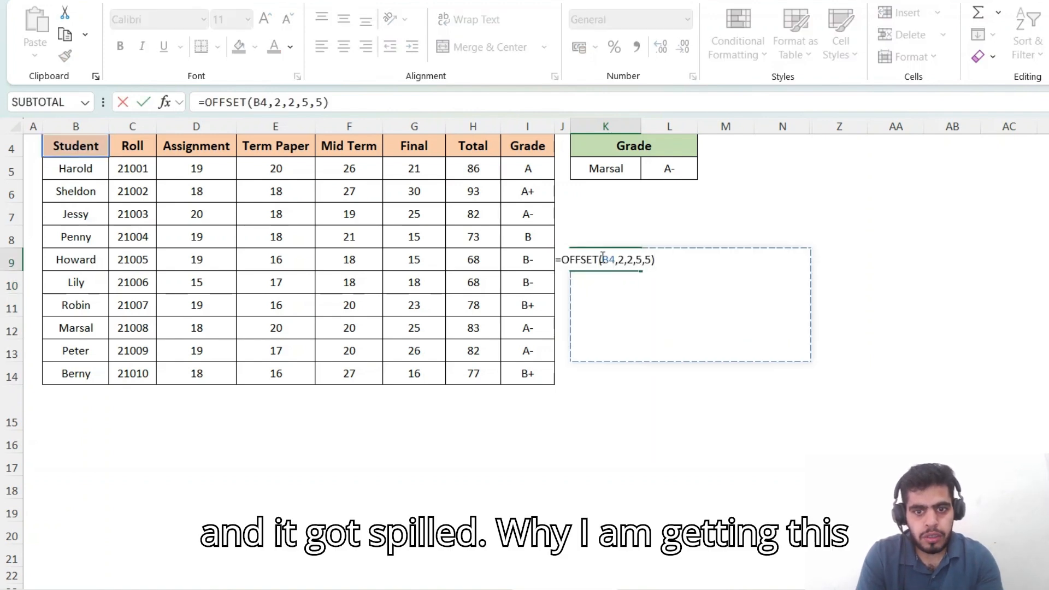
{"action": "key", "text": "Tab"}
{"action": "key", "text": "shift+Right"}
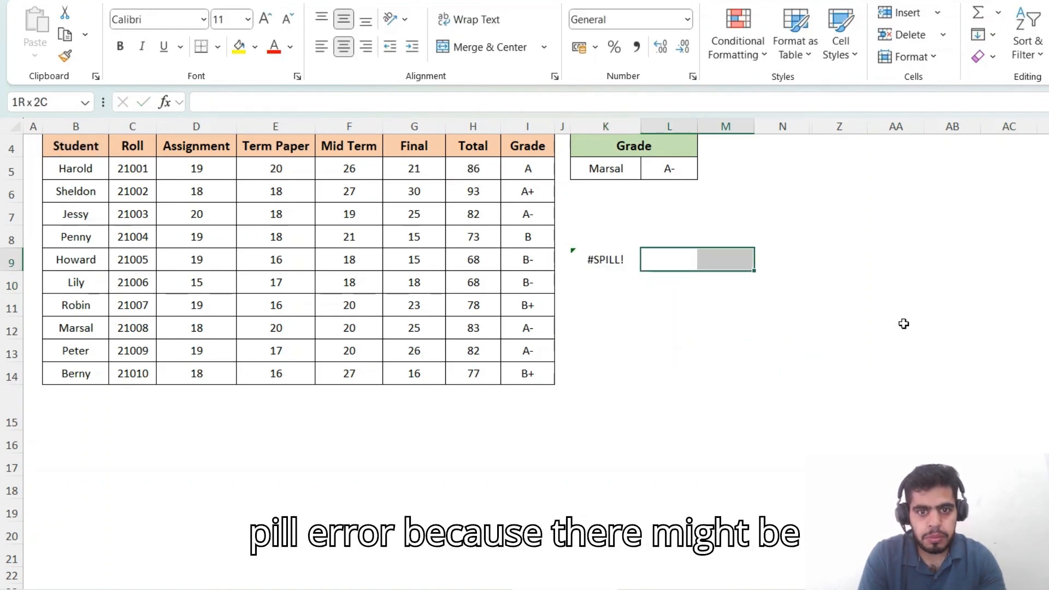
{"action": "key", "text": "shift+Right"}
{"action": "key", "text": "shift+Down"}
{"action": "key", "text": "shift+Down"}
{"action": "key", "text": "shift+Down"}
{"action": "key", "text": "shift+Down"}
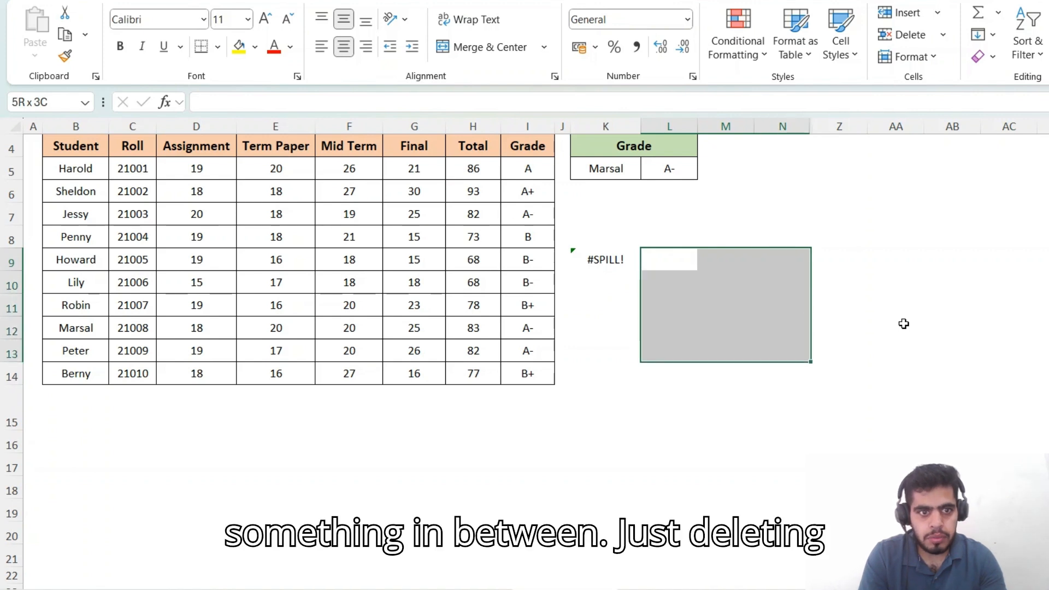
{"action": "key", "text": "Left"}
{"action": "key", "text": "Down"}
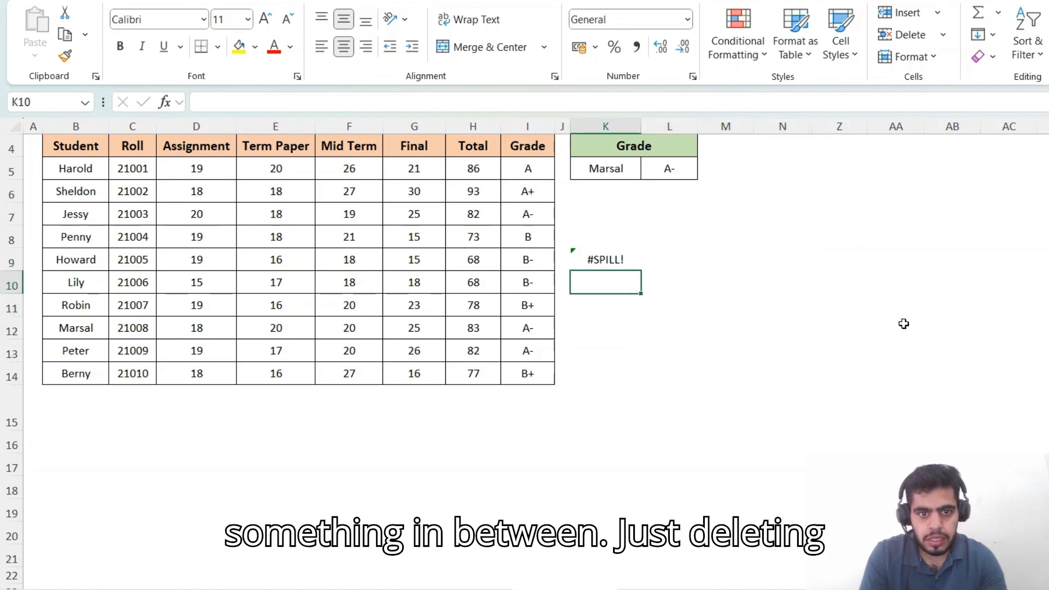
{"action": "key", "text": "ctrl+shift+Down"}
{"action": "key", "text": "ctrl+shift+Right"}
{"action": "key", "text": "ctrl+BackSpace"}
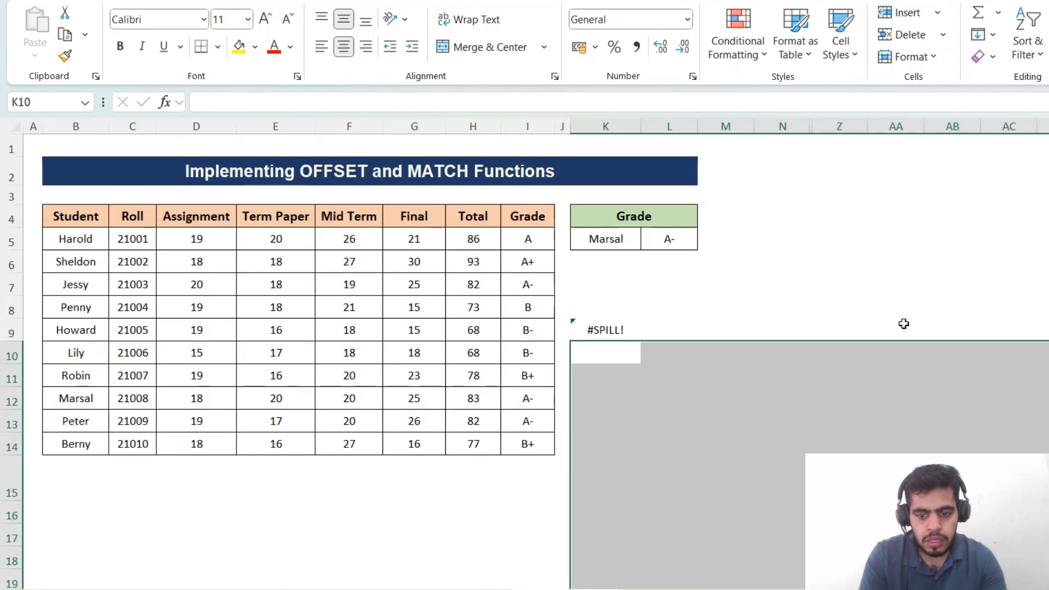
- Copy the formula text =OFFSET(B4,2,2,5,5) from K9 into cell AA6 and check the values it returns
{"action": "key", "text": "Up"}
{"action": "key", "text": "F2"}
{"action": "key", "text": "Escape"}
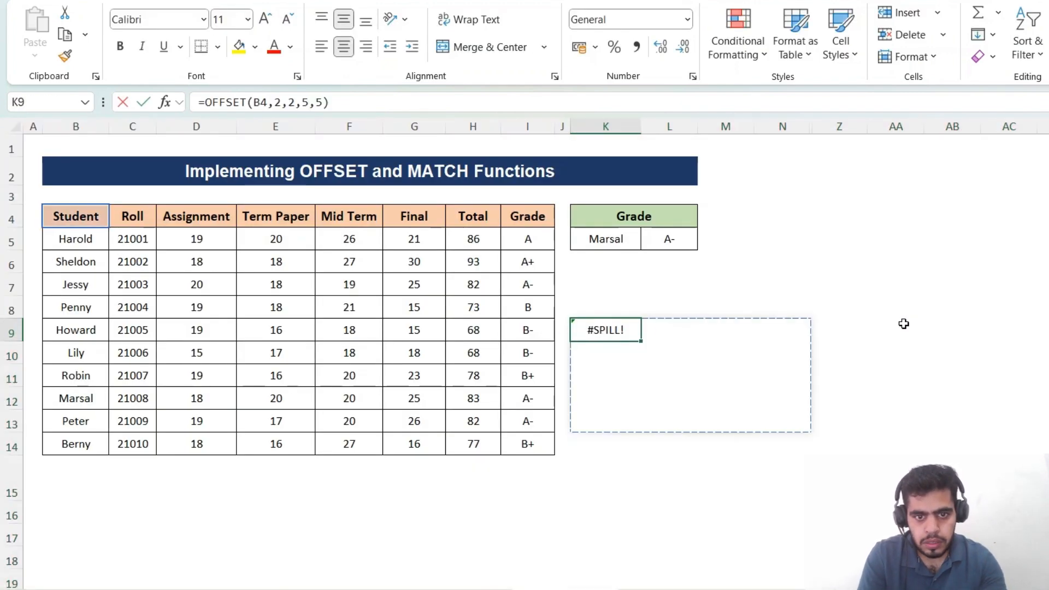
{"action": "key", "text": "F2"}
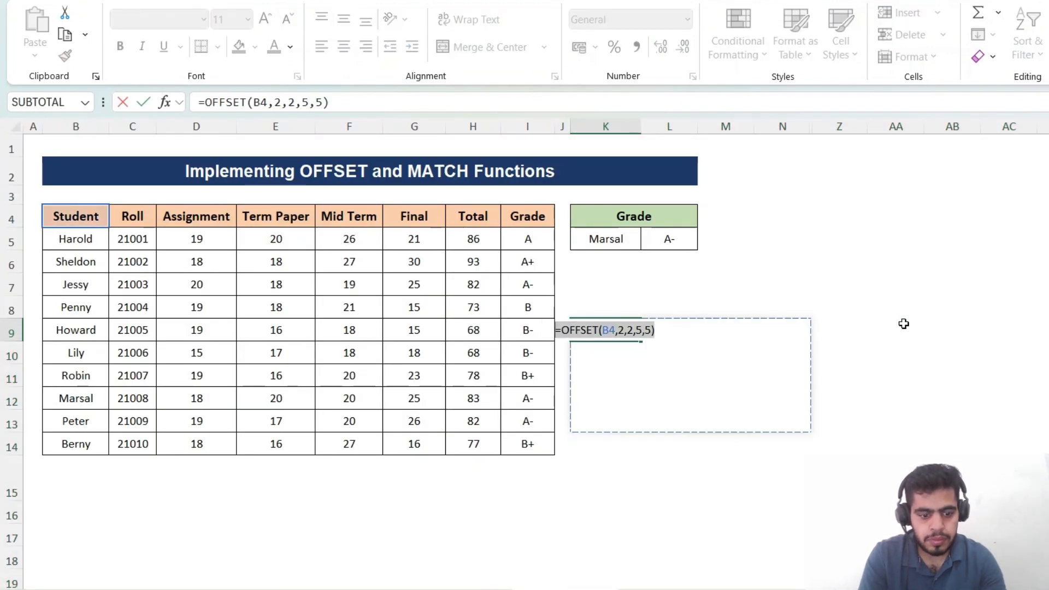
{"action": "key", "text": "Escape"}
{"action": "key", "text": "Right"}
{"action": "key", "text": "Right"}
{"action": "key", "text": "Right"}
{"action": "key", "text": "Right"}
{"action": "key", "text": "Up"}
{"action": "key", "text": "Up"}
{"action": "key", "text": "Up"}
{"action": "key", "text": "Right"}
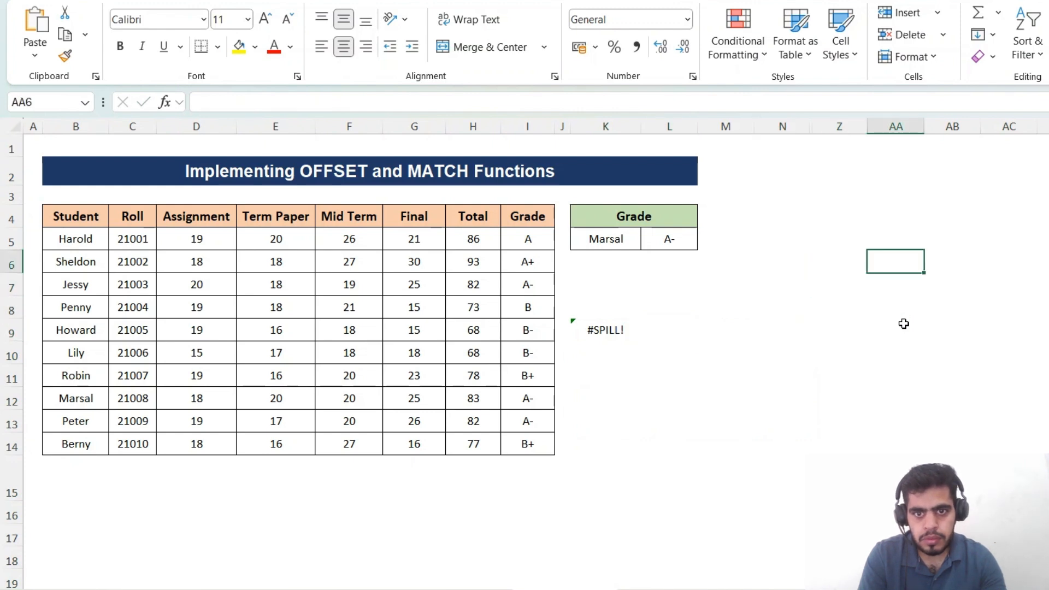
{"action": "type", "text": "=OFFSET(B4,2,2,5,5)"}
{"action": "key", "text": "Down"}
{"action": "key", "text": "Up"}
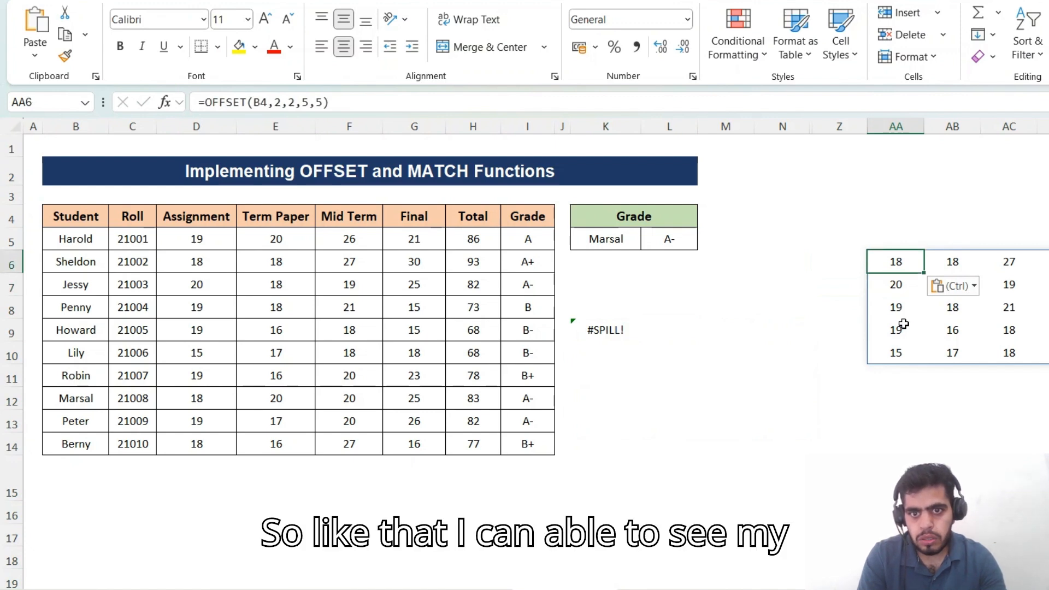
{"action": "key", "text": "Down"}
{"action": "key", "text": "Down"}
{"action": "key", "text": "Up"}
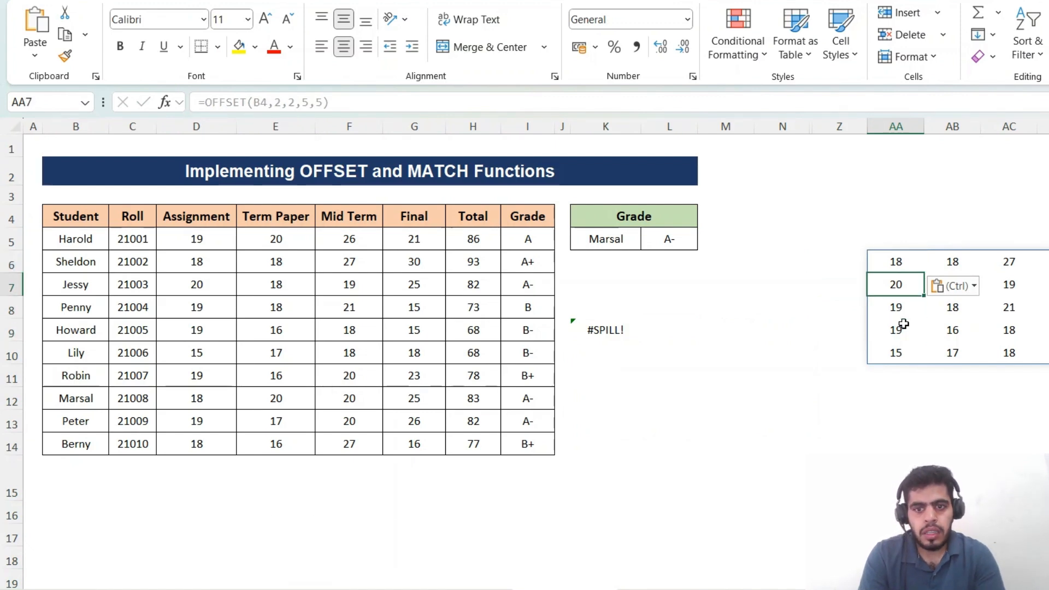
{"action": "key", "text": "Up"}
{"action": "key", "text": "Up"}
{"action": "key", "text": "Down"}
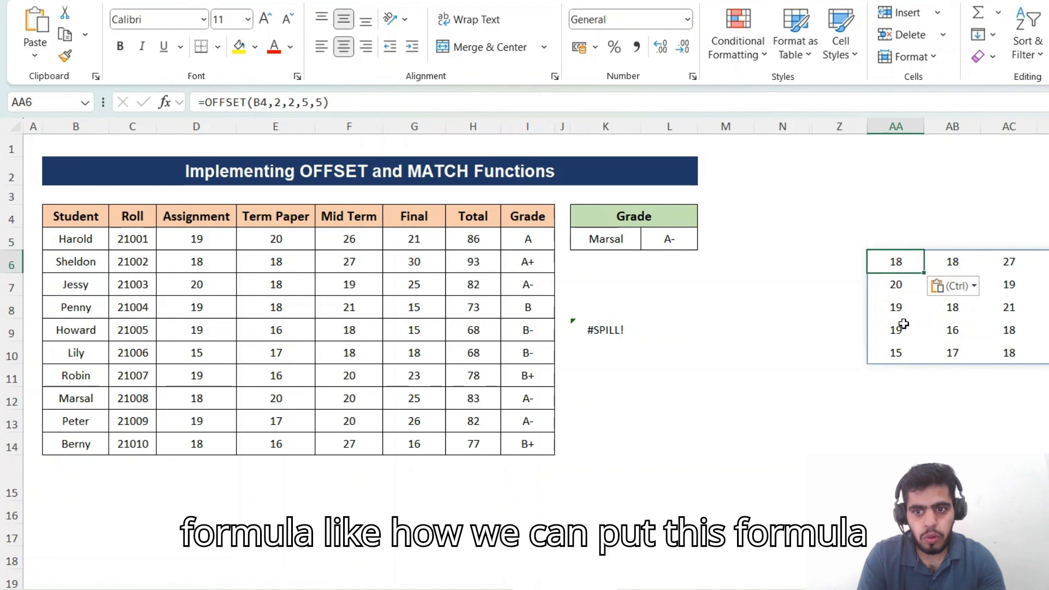
- Review the student table's column headers in row 4, from Roll across to Grade
{"action": "key", "text": "Left"}
{"action": "key", "text": "Left"}
{"action": "key", "text": "Left"}
{"action": "key", "text": "Left"}
{"action": "key", "text": "Left"}
{"action": "key", "text": "Left"}
{"action": "key", "text": "Left"}
{"action": "key", "text": "Left"}
{"action": "key", "text": "Left"}
{"action": "key", "text": "Left"}
{"action": "key", "text": "Left"}
{"action": "key", "text": "Left"}
{"action": "key", "text": "Left"}
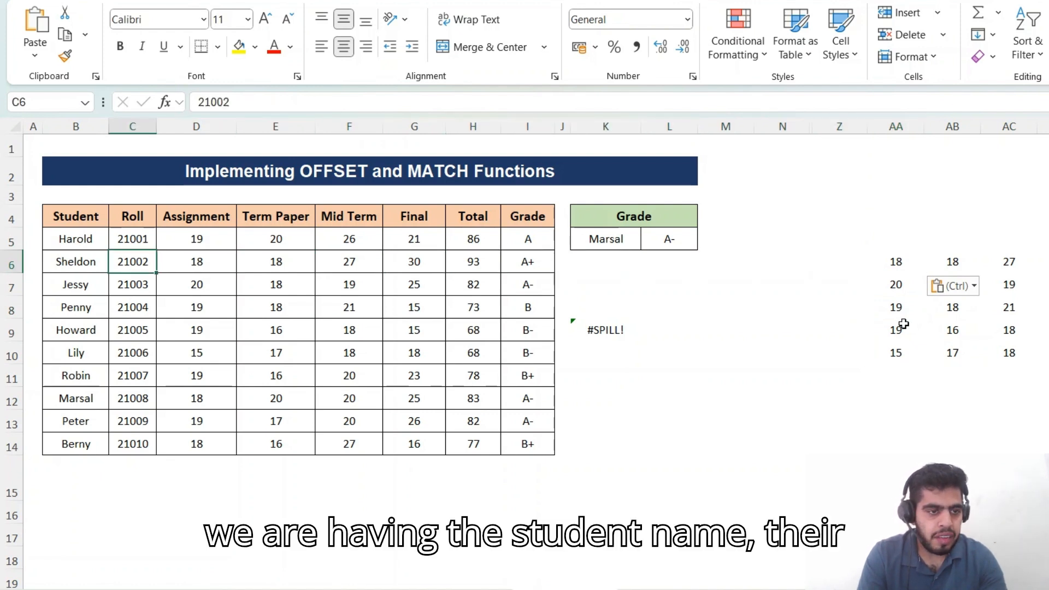
{"action": "key", "text": "Up"}
{"action": "key", "text": "Up"}
{"action": "key", "text": "Right"}
{"action": "key", "text": "Right"}
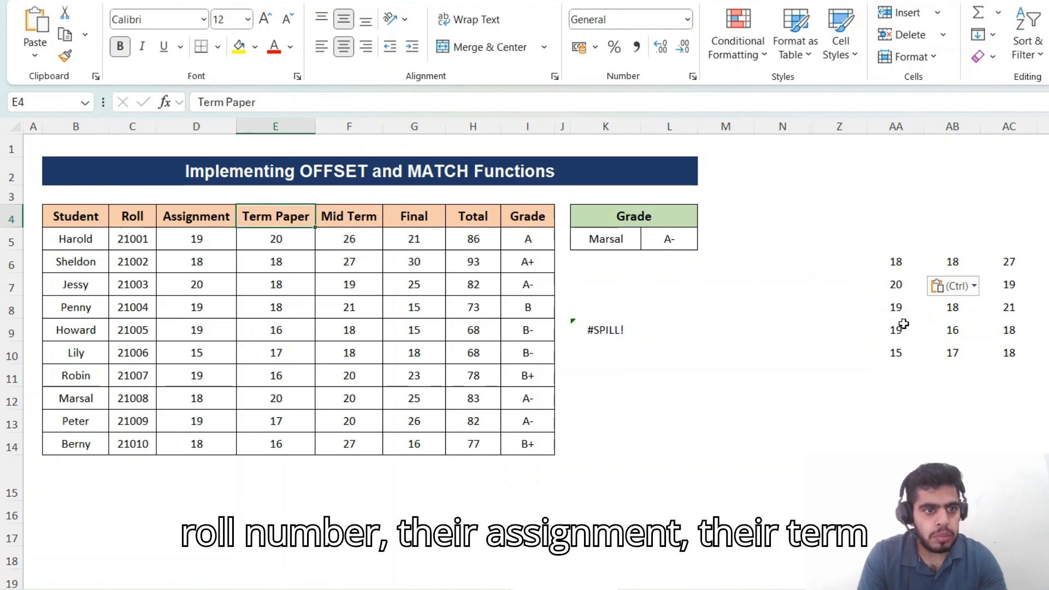
{"action": "key", "text": "Right"}
{"action": "key", "text": "Right"}
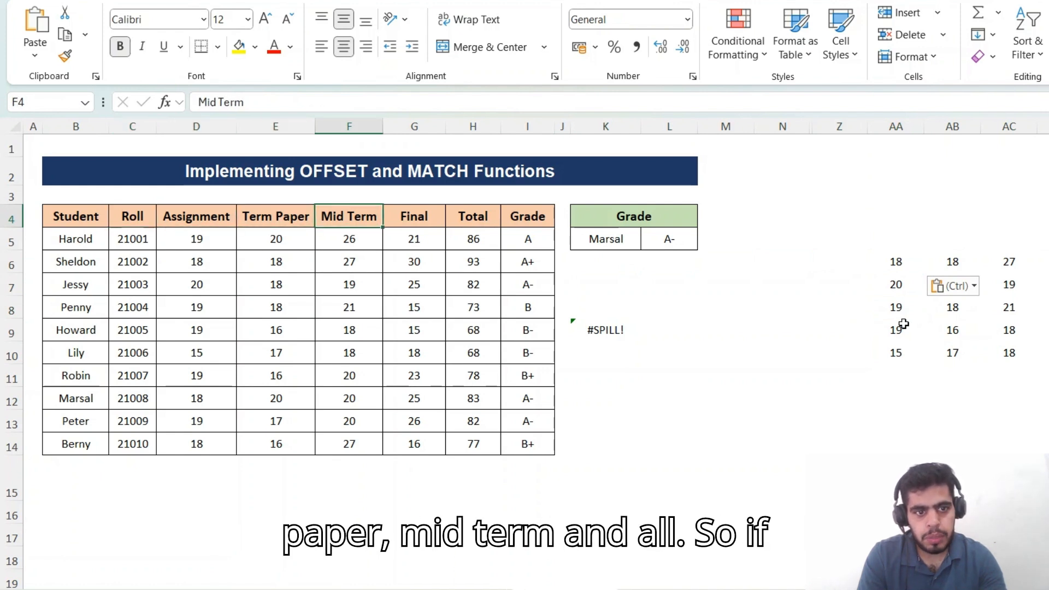
{"action": "key", "text": "Right"}
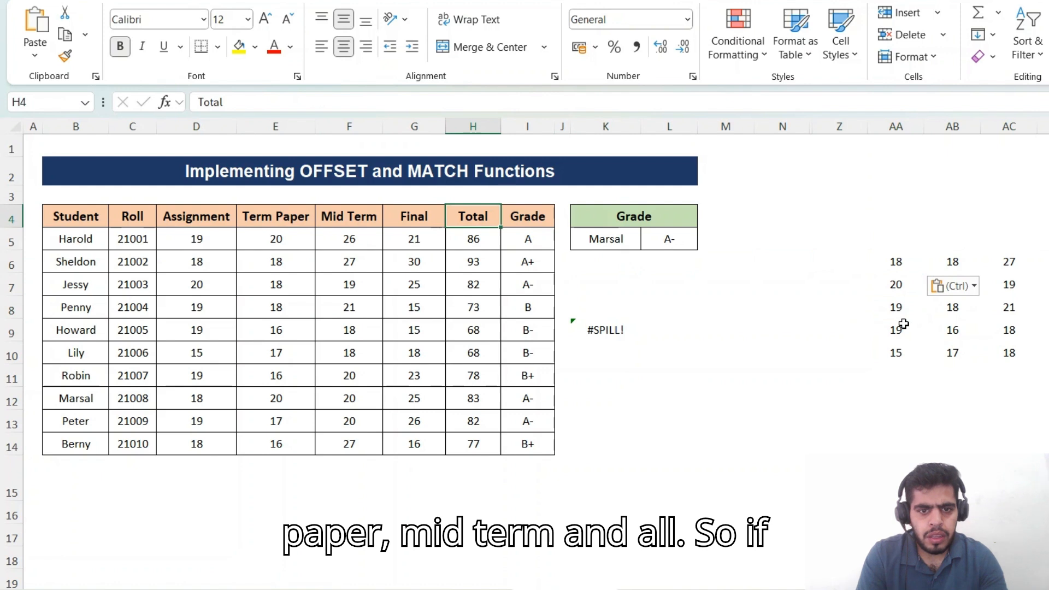
{"action": "key", "text": "Right"}
{"action": "key", "text": "Right"}
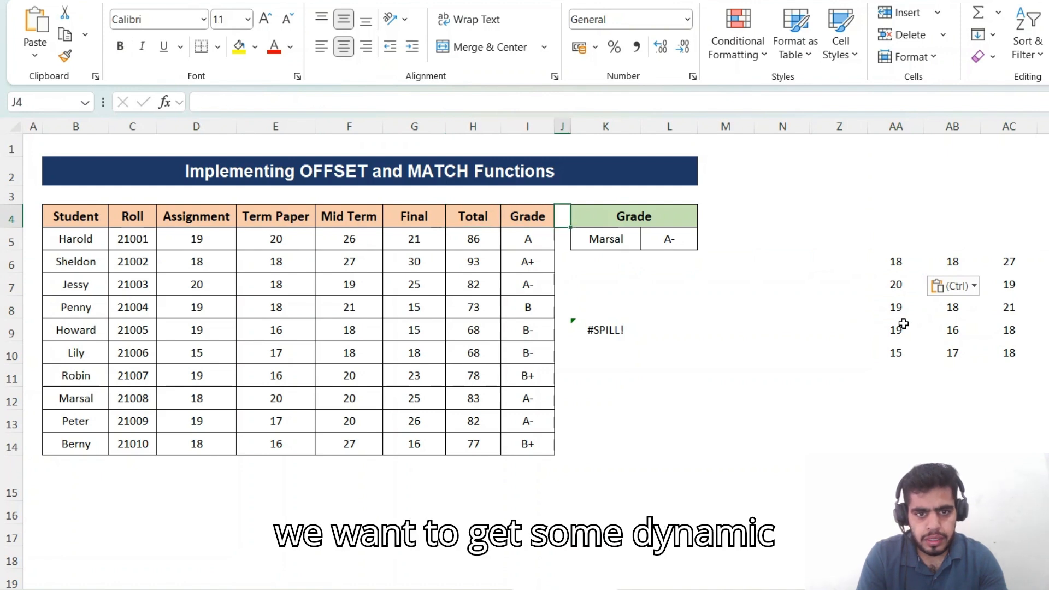
- Examine the OFFSET and MATCH formula in L5, highlighting its first MATCH part, MATCH(K5,B5:B14,0)
{"action": "key", "text": "Down"}
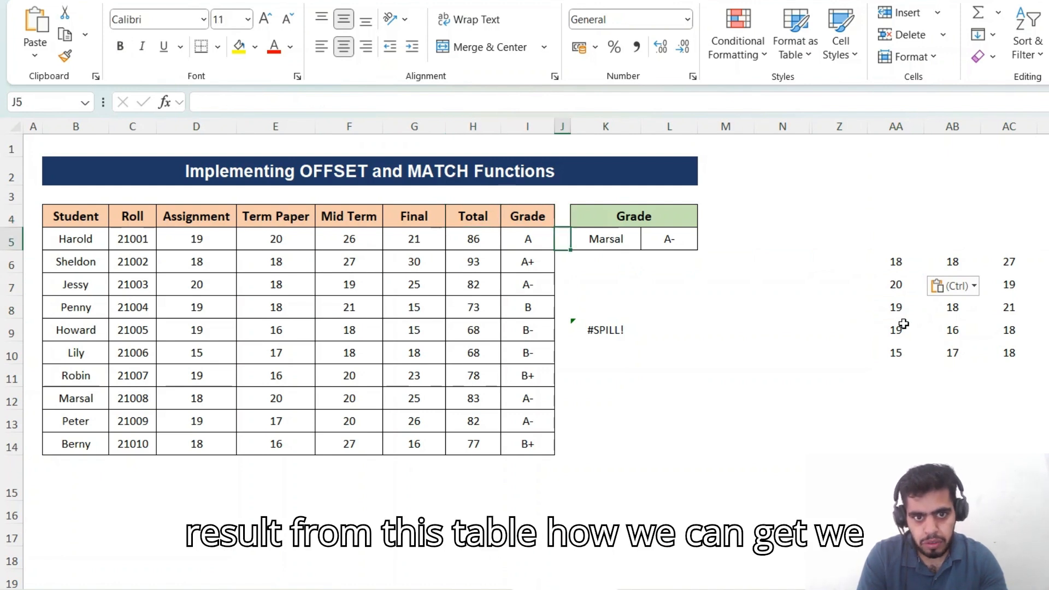
{"action": "key", "text": "Right"}
{"action": "key", "text": "Right"}
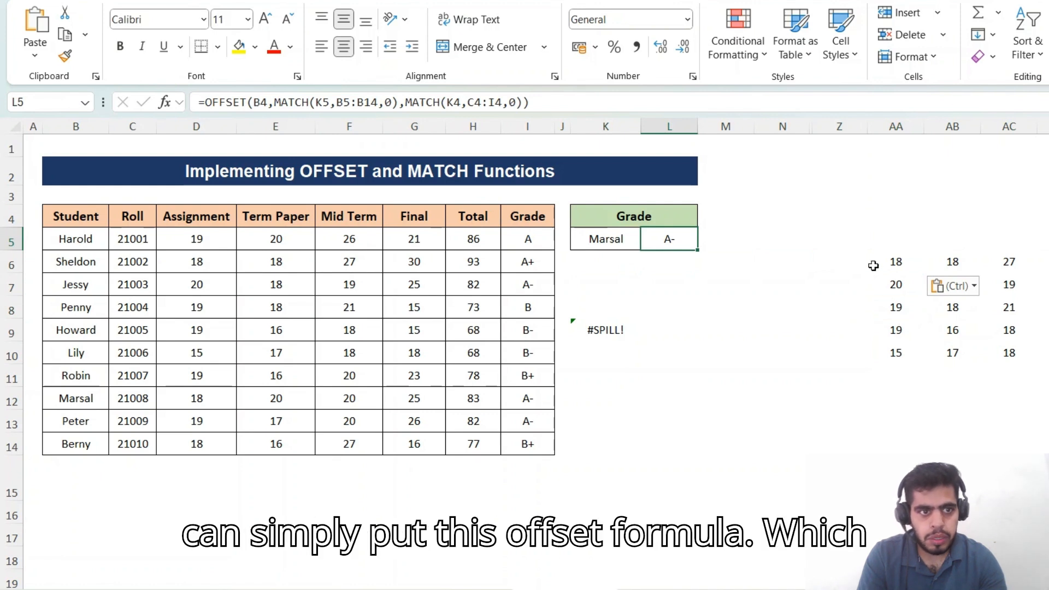
{"action": "key", "text": "F2"}
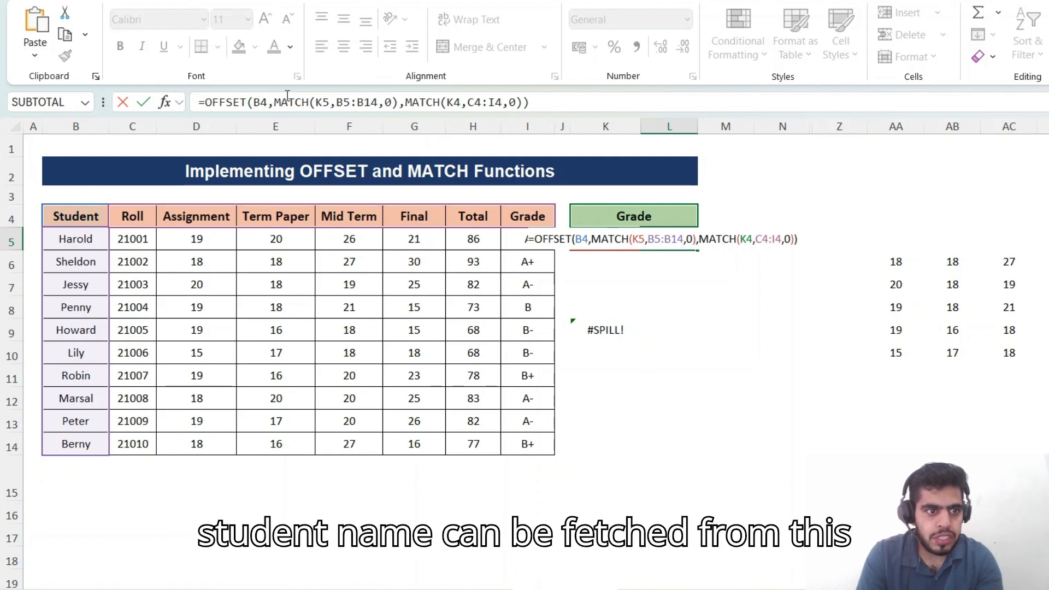
{"action": "left_click_drag", "start_coordinate": [275, 102], "coordinate": [398, 88]}
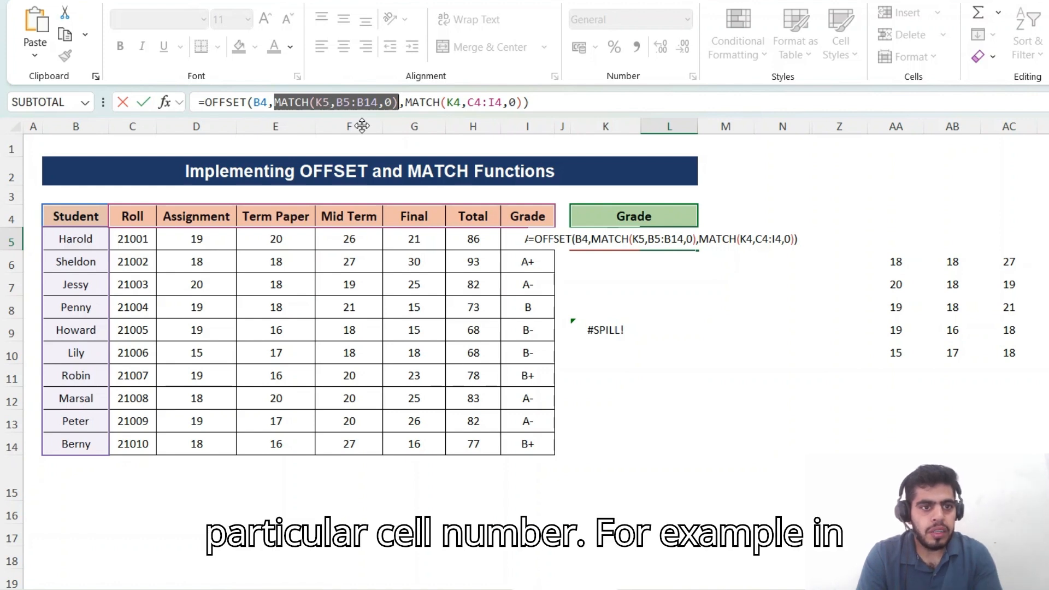
{"action": "key", "text": "Return"}
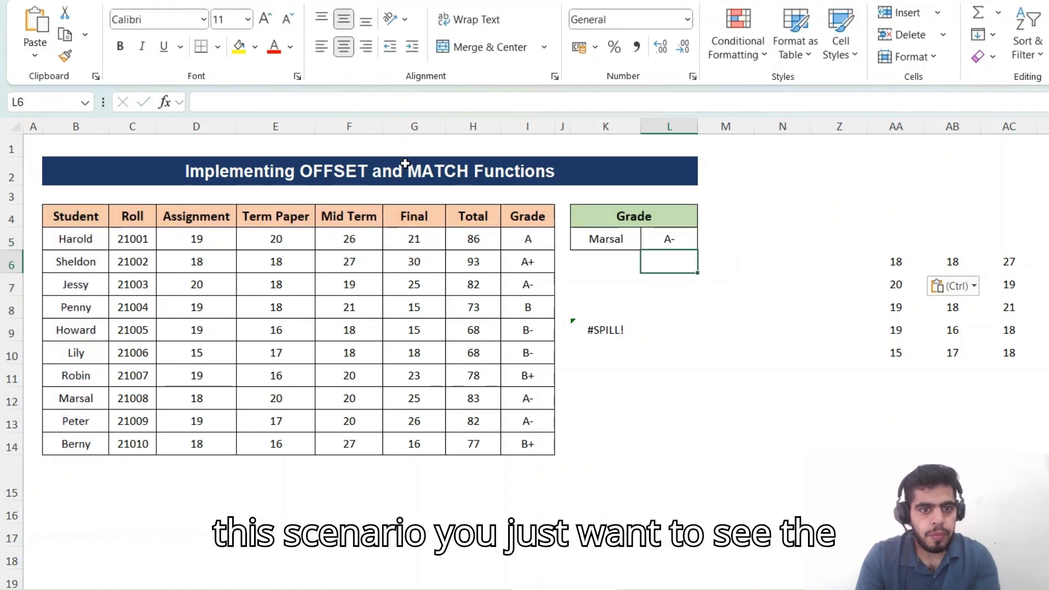
- Enter =OFFSET(B4,8,7) in L6 to return the eighth student's grade with fixed row and column offsets
{"action": "key", "text": "Left"}
{"action": "key", "text": "Right"}
{"action": "key", "text": "Left"}
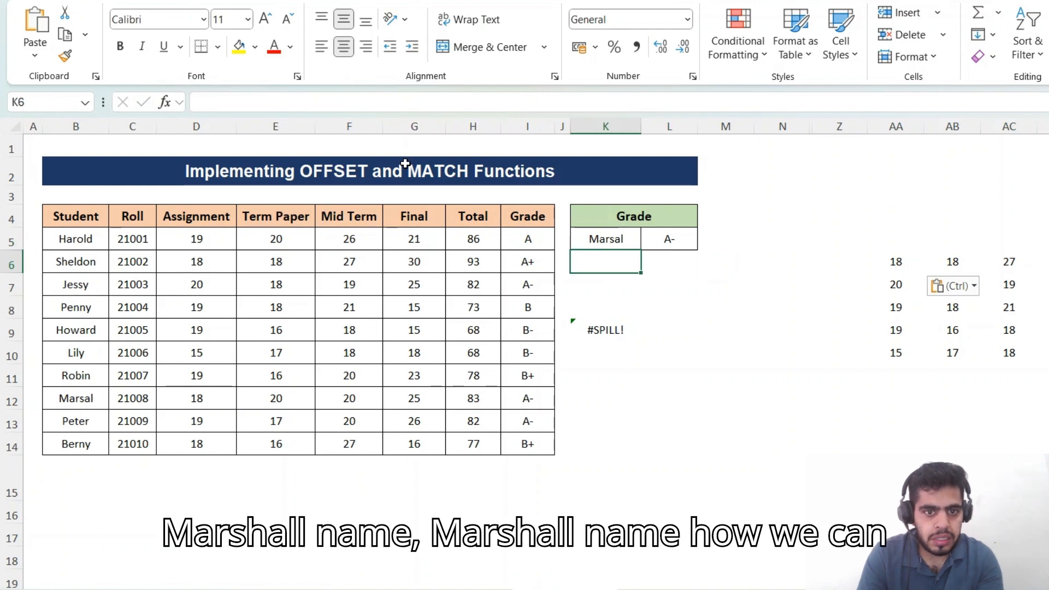
{"action": "key", "text": "Right"}
{"action": "type", "text": "=of"}
{"action": "key", "text": "Tab"}
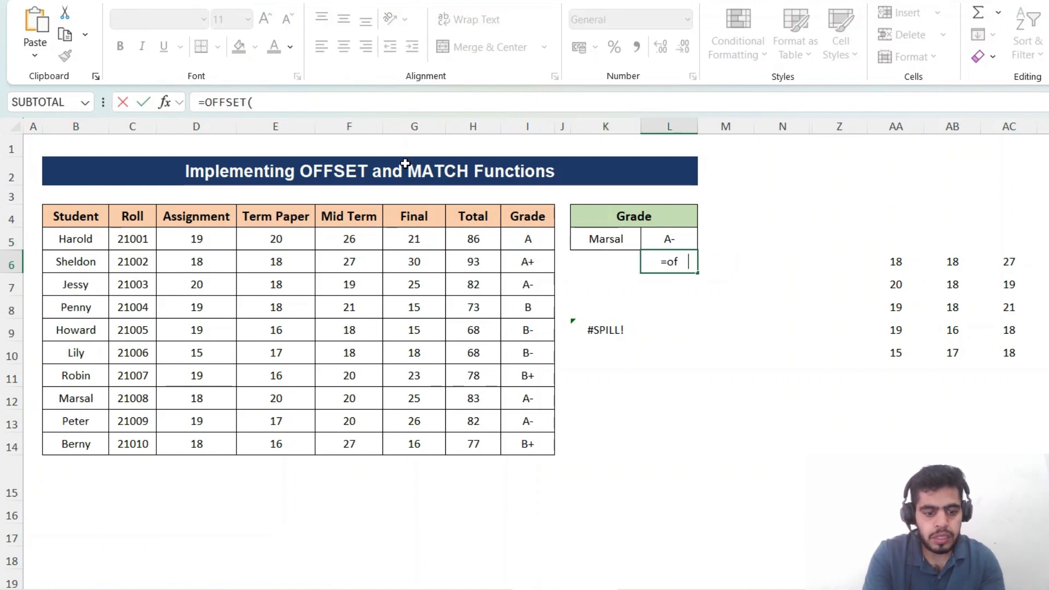
{"action": "key", "text": "Left"}
{"action": "key", "text": "Left"}
{"action": "key", "text": "Left"}
{"action": "key", "text": "Left"}
{"action": "key", "text": "Up"}
{"action": "key", "text": "Left"}
{"action": "key", "text": "Up"}
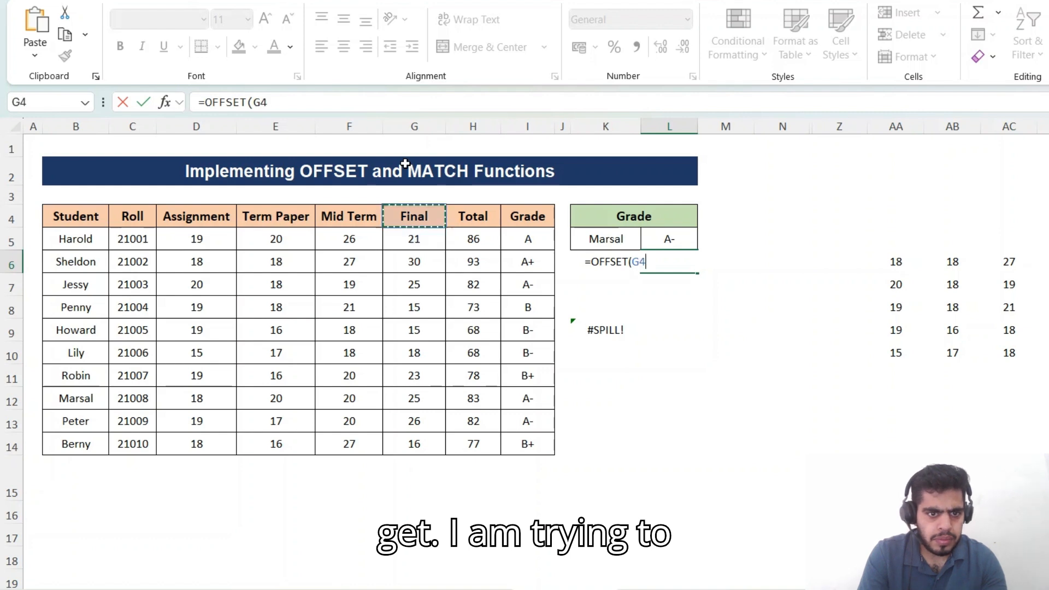
{"action": "key", "text": "Left"}
{"action": "key", "text": "Left"}
{"action": "key", "text": "Left"}
{"action": "key", "text": "Left"}
{"action": "key", "text": "Left"}
{"action": "type", "text": ","}
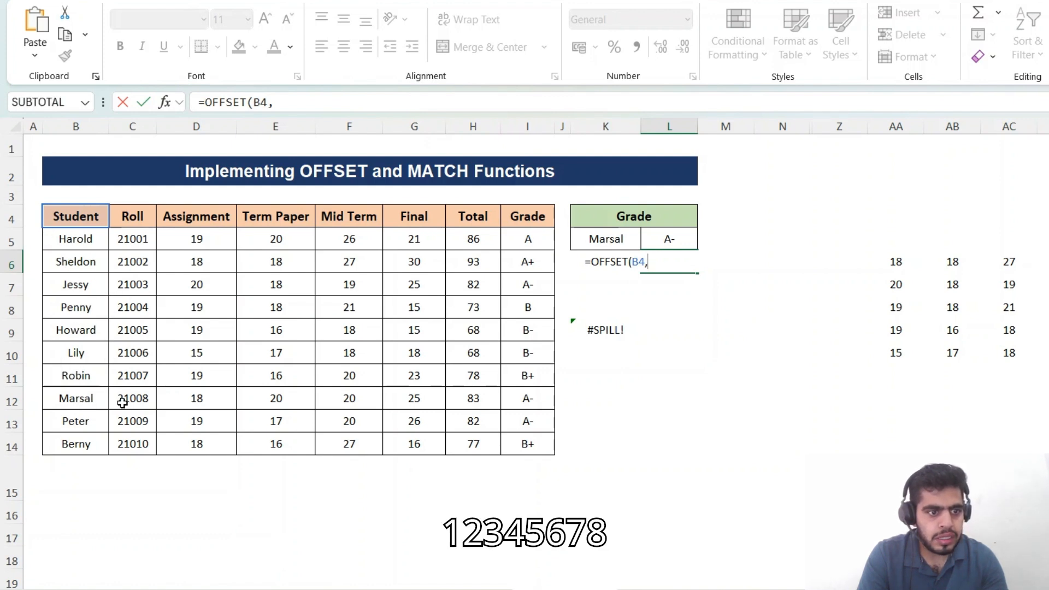
{"action": "type", "text": "8,"}
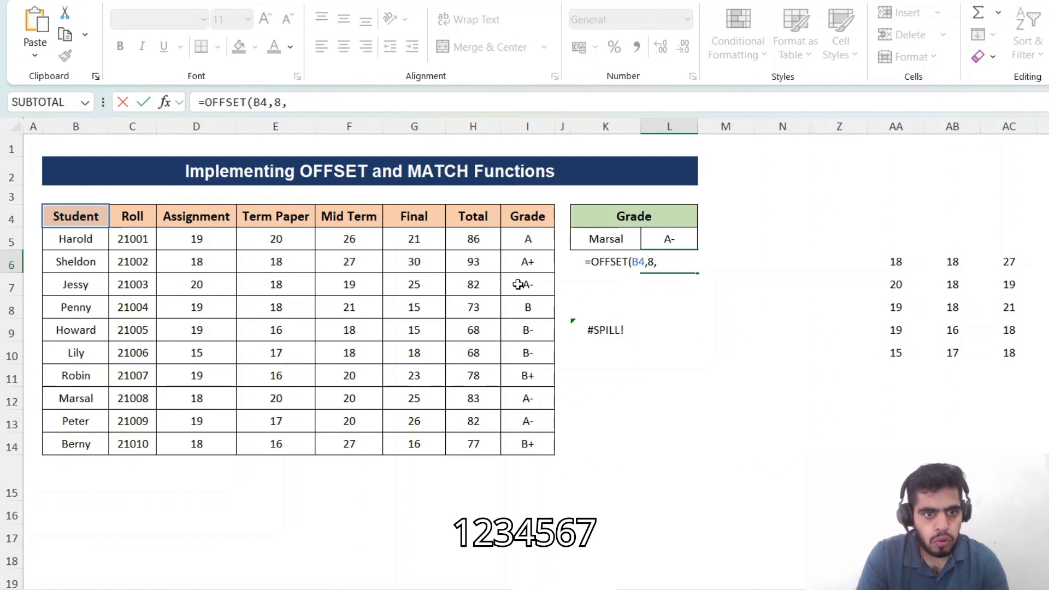
{"action": "type", "text": "7"}
{"action": "key", "text": "Return"}
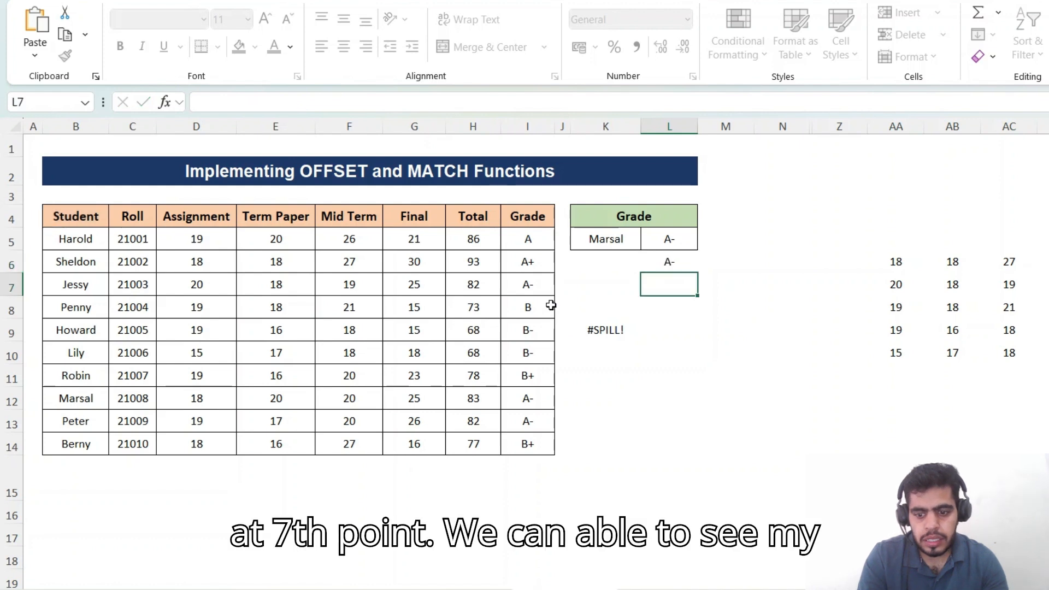
- Review the formula in L5, highlighting MATCH(K5,B5:B14,0) for the row and MATCH(K4,C4:I4,0) for the column
{"action": "key", "text": "Up"}
{"action": "key", "text": "Up"}
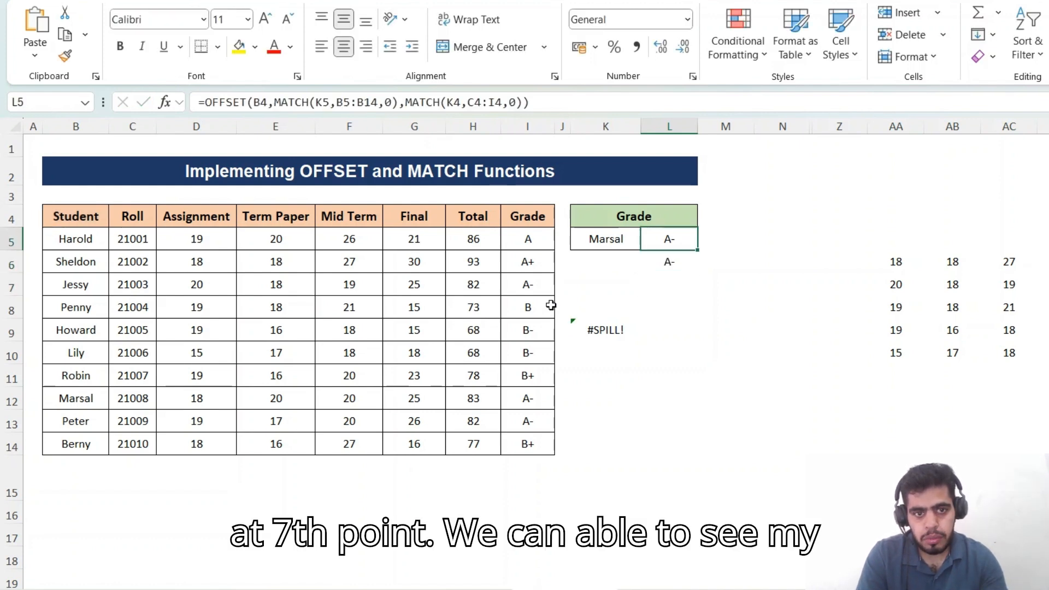
{"action": "key", "text": "F2"}
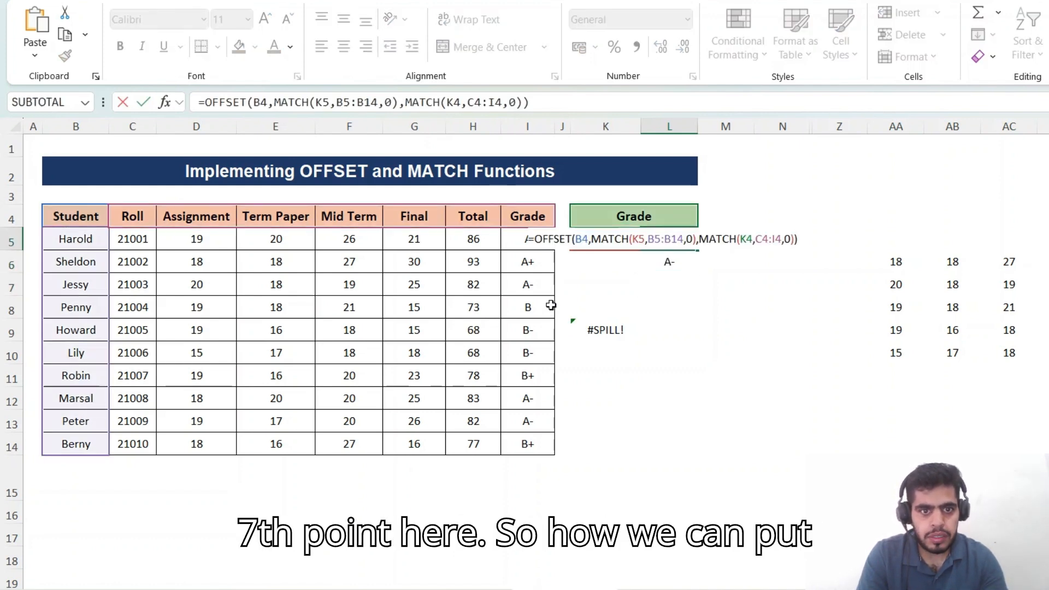
{"action": "left_click_drag", "start_coordinate": [274, 102], "coordinate": [417, 103]}
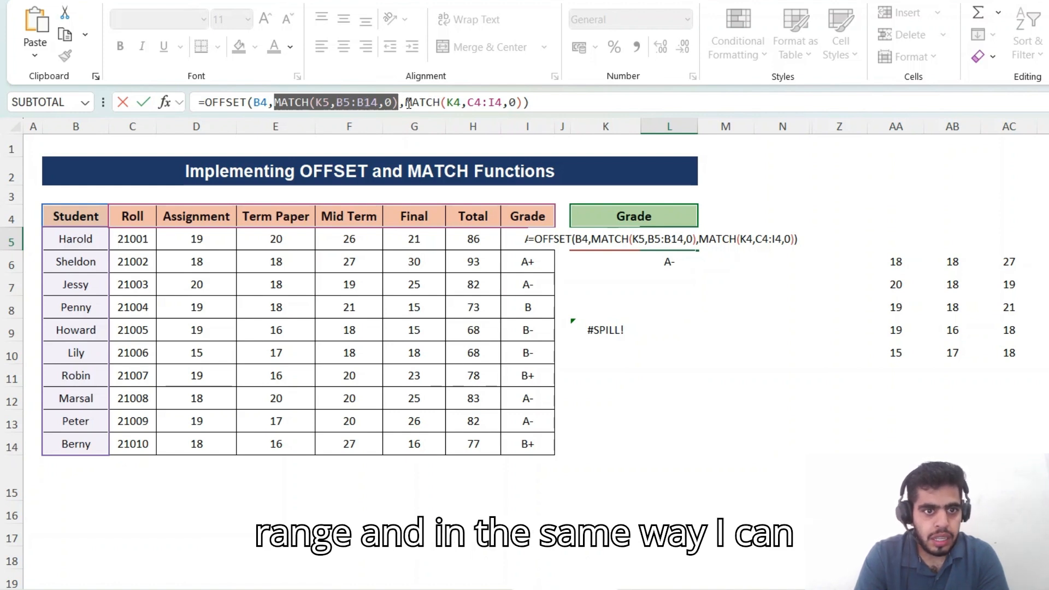
{"action": "left_click_drag", "start_coordinate": [406, 103], "coordinate": [534, 104]}
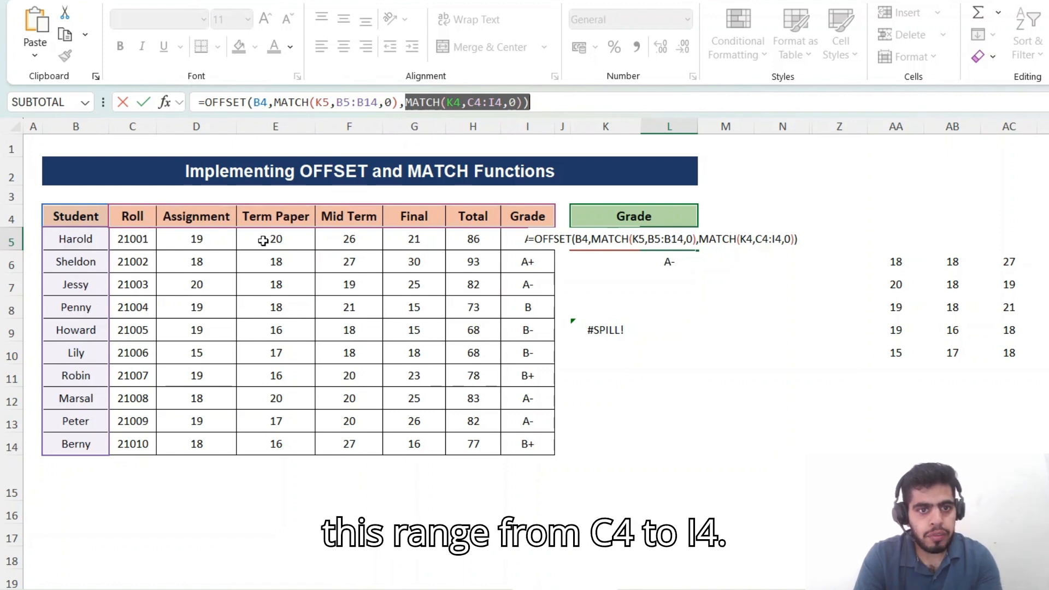
{"action": "key", "text": "ctrl+Return"}
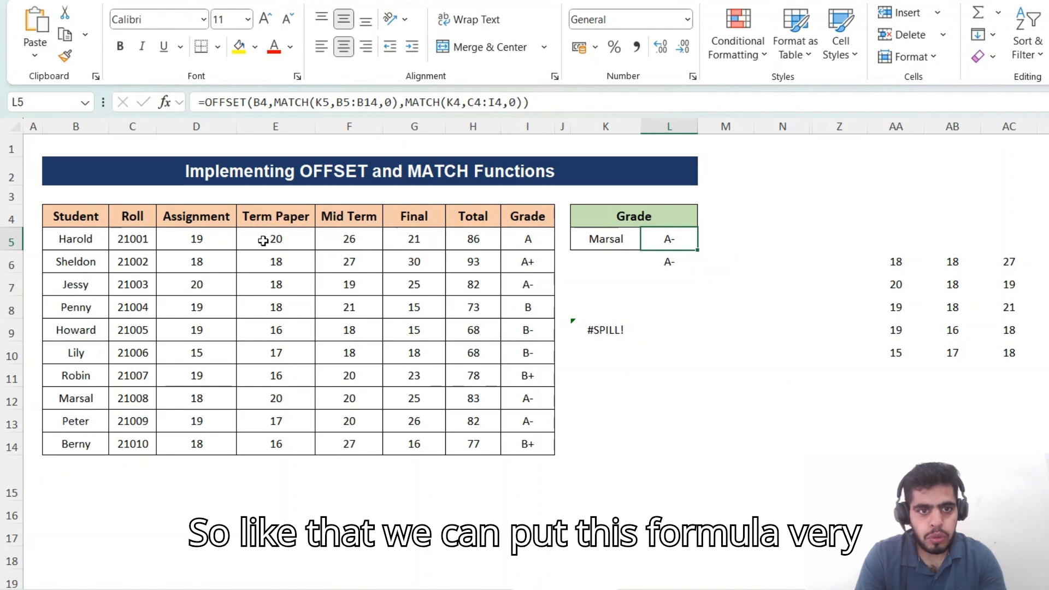
- Replace the lookup name in K5 with the first student's name copied from B5, and check the result in L5
{"action": "key", "text": "Left"}
{"action": "key", "text": "Left"}
{"action": "key", "text": "Left"}
{"action": "key", "text": "Left"}
{"action": "key", "text": "Left"}
{"action": "key", "text": "Left"}
{"action": "key", "text": "Left"}
{"action": "key", "text": "Left"}
{"action": "key", "text": "Left"}
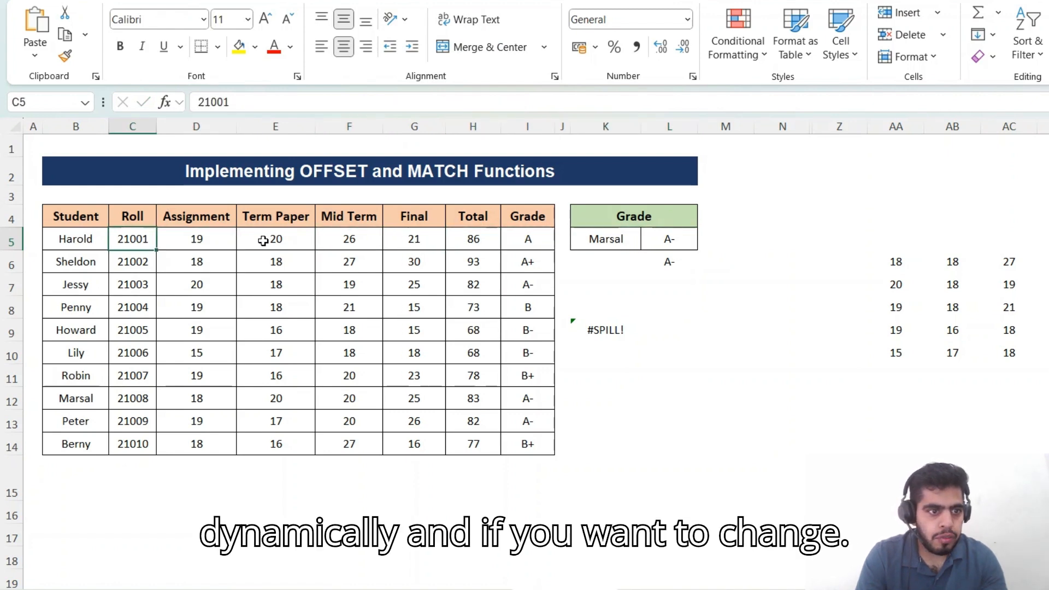
{"action": "key", "text": "Left"}
{"action": "key", "text": "ctrl+c"}
{"action": "key", "text": "Right"}
{"action": "key", "text": "Right"}
{"action": "key", "text": "Right"}
{"action": "key", "text": "Right"}
{"action": "key", "text": "Right"}
{"action": "key", "text": "Right"}
{"action": "key", "text": "Right"}
{"action": "key", "text": "Right"}
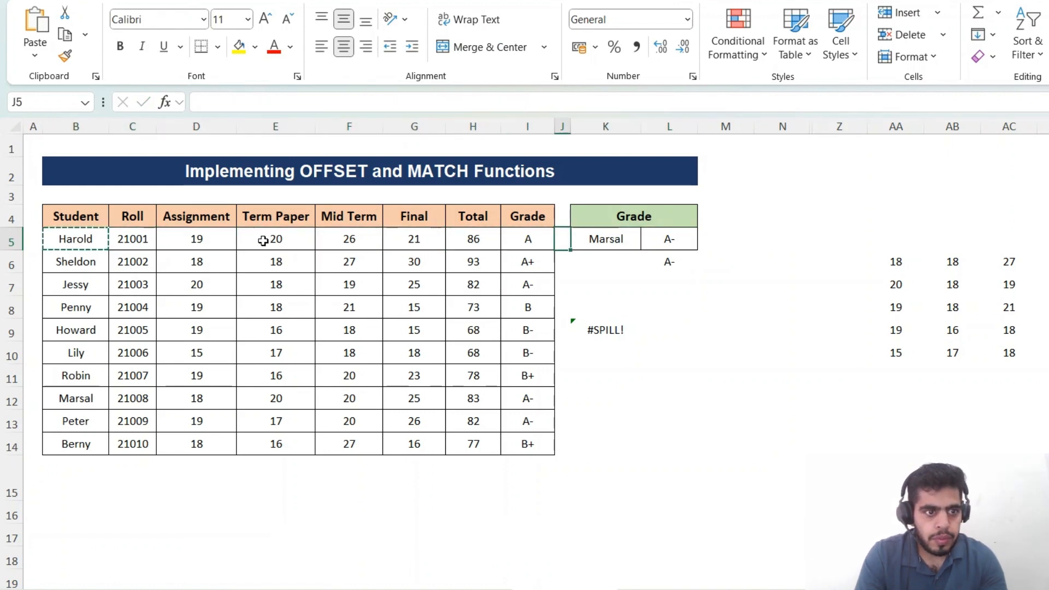
{"action": "key", "text": "Right"}
{"action": "key", "text": "ctrl+v"}
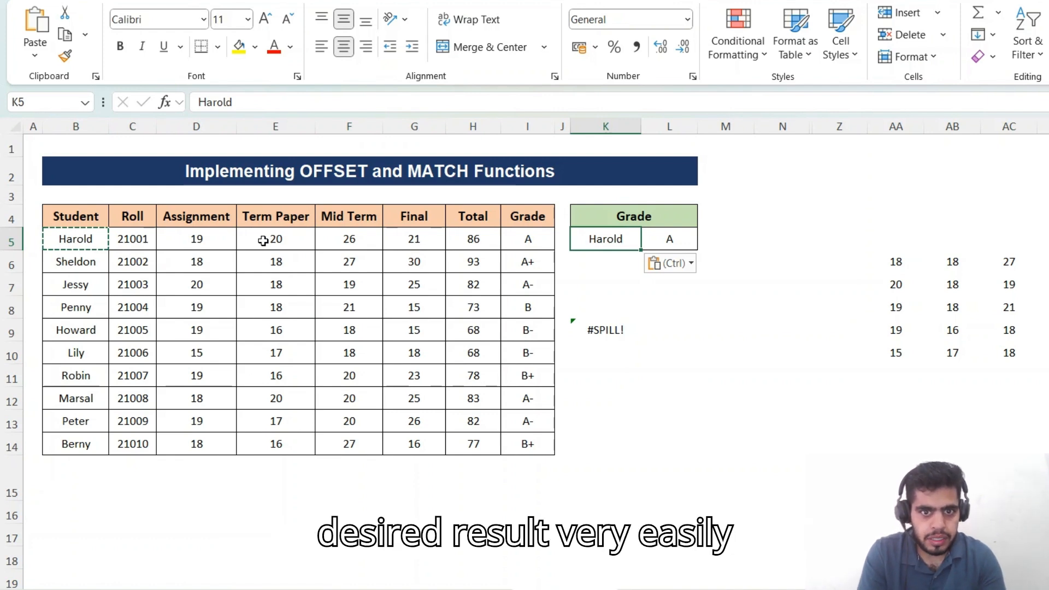
{"action": "key", "text": "Right"}
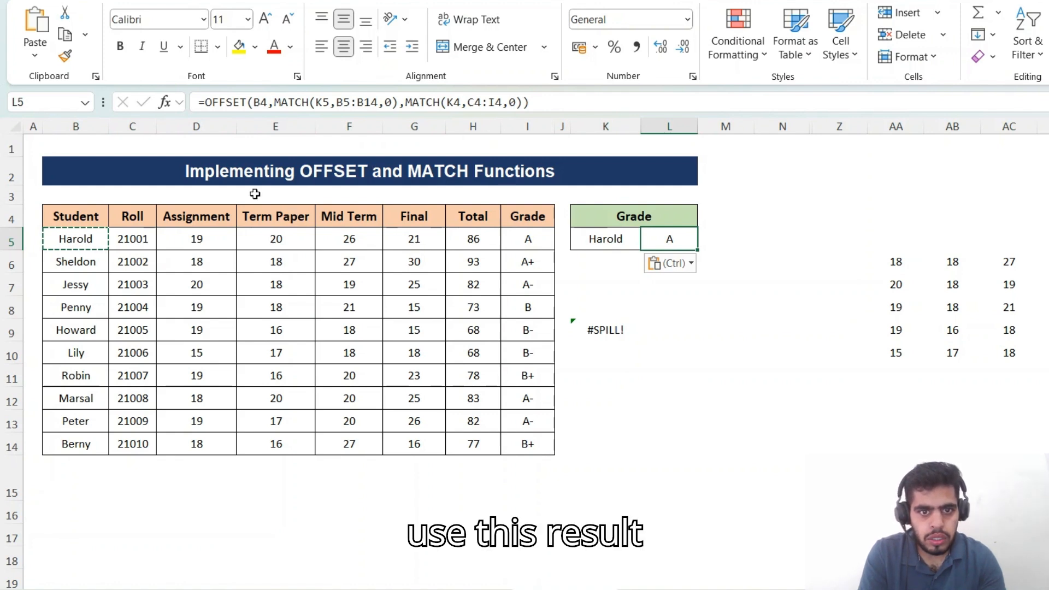
- Change the lookup heading in K4 to Roll, using the text of header C4, and check the result in L5
{"action": "left_click", "coordinate": [132, 217]}
{"action": "double_click", "coordinate": [132, 218]}
{"action": "double_click", "coordinate": [134, 217]}
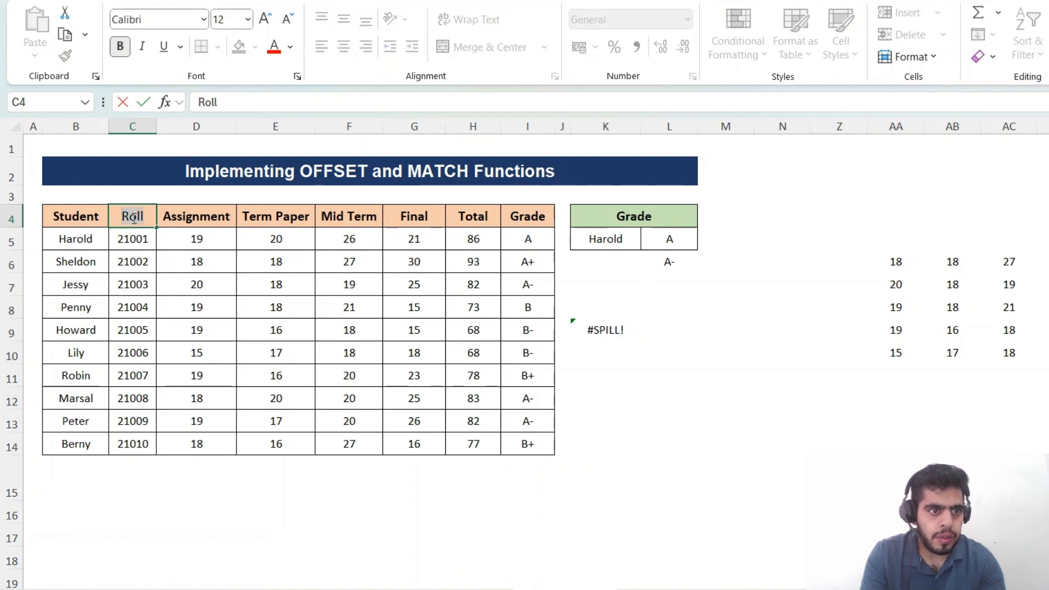
{"action": "key", "text": "Tab"}
{"action": "key", "text": "Tab"}
{"action": "key", "text": "Tab"}
{"action": "key", "text": "Tab"}
{"action": "key", "text": "Tab"}
{"action": "key", "text": "Tab"}
{"action": "key", "text": "Tab"}
{"action": "key", "text": "Tab"}
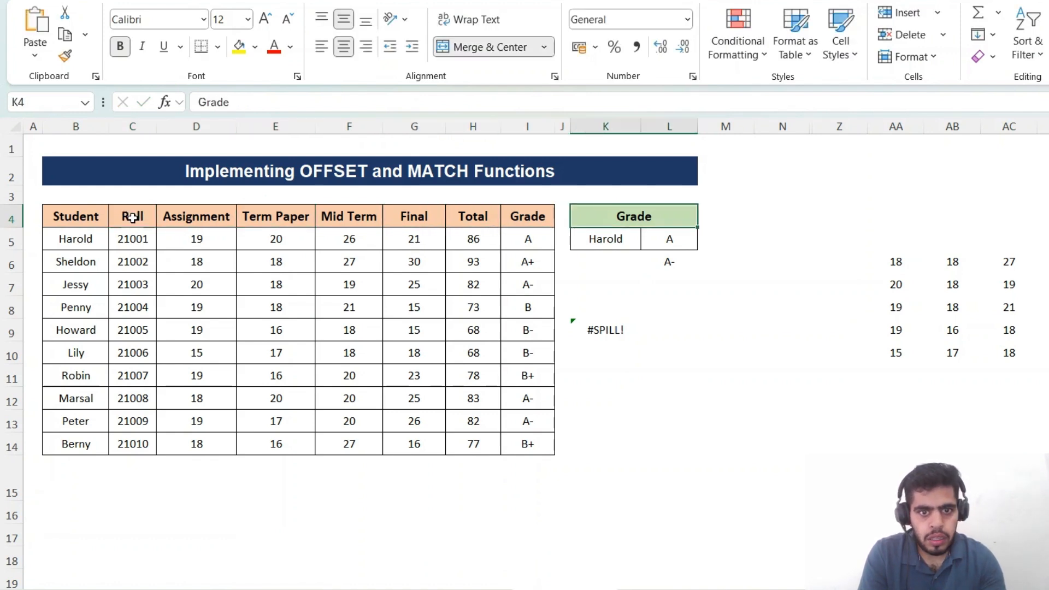
{"action": "key", "text": "F2"}
{"action": "key", "text": "shift+Home"}
{"action": "key", "text": "ctrl+v"}
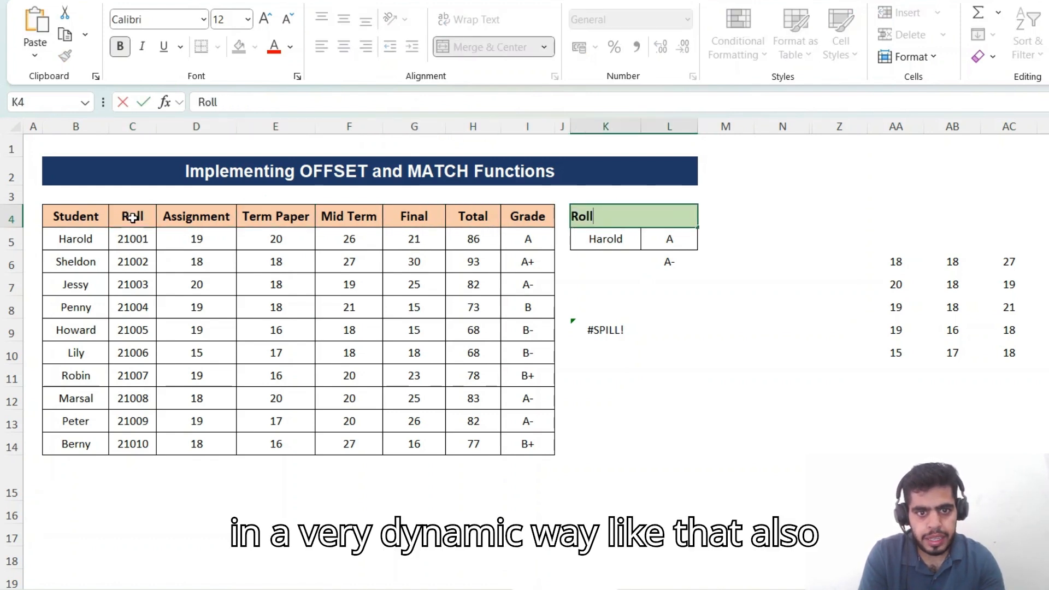
{"action": "key", "text": "Return"}
{"action": "key", "text": "Tab"}
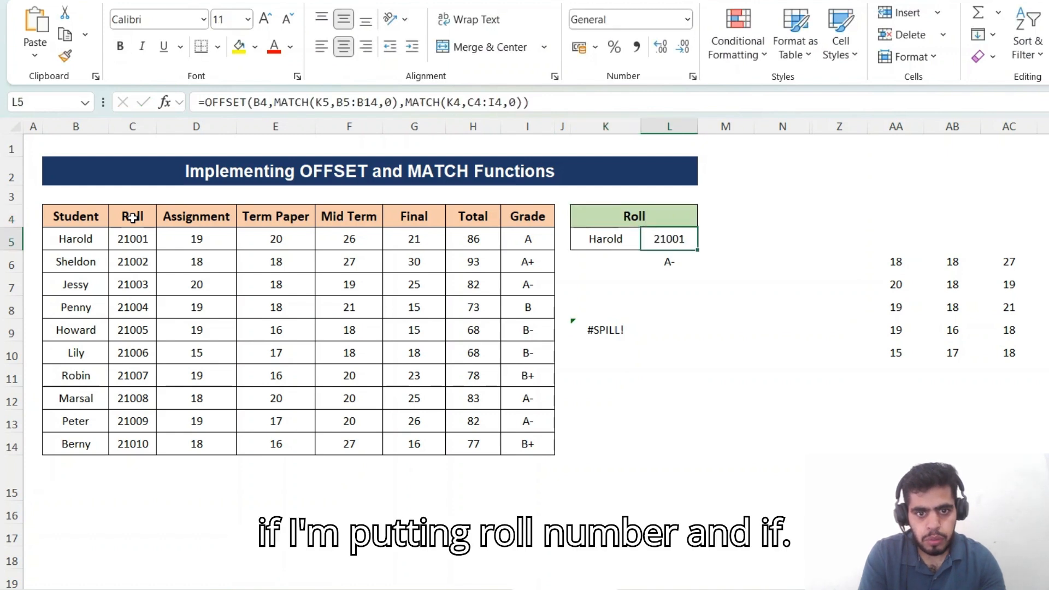
{"action": "key", "text": "shift+Tab"}
{"action": "key", "text": "Tab"}
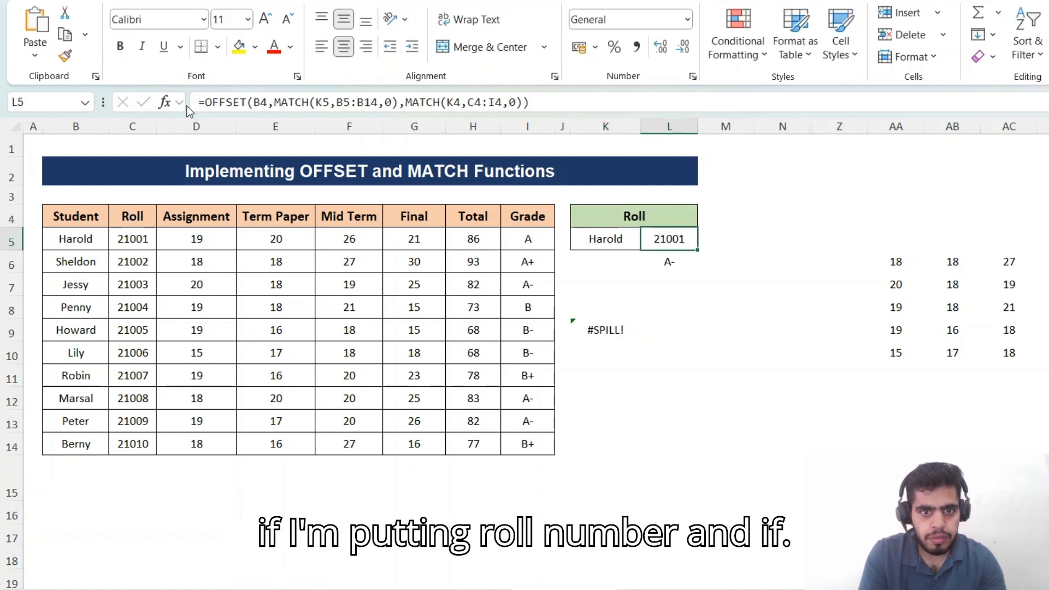
- Extend the L5 formula with an empty height and a width of 7: =OFFSET(B4,MATCH(K5,B5:B14,0),MATCH(K4,C4:I4,0),,7)
{"action": "left_click", "coordinate": [523, 103]}
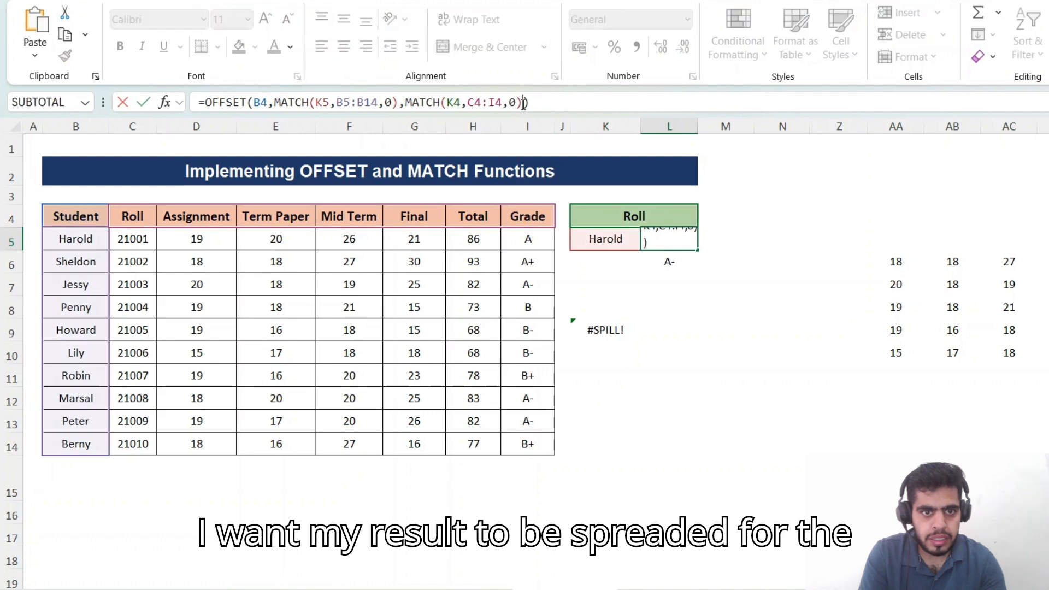
{"action": "type", "text": ","}
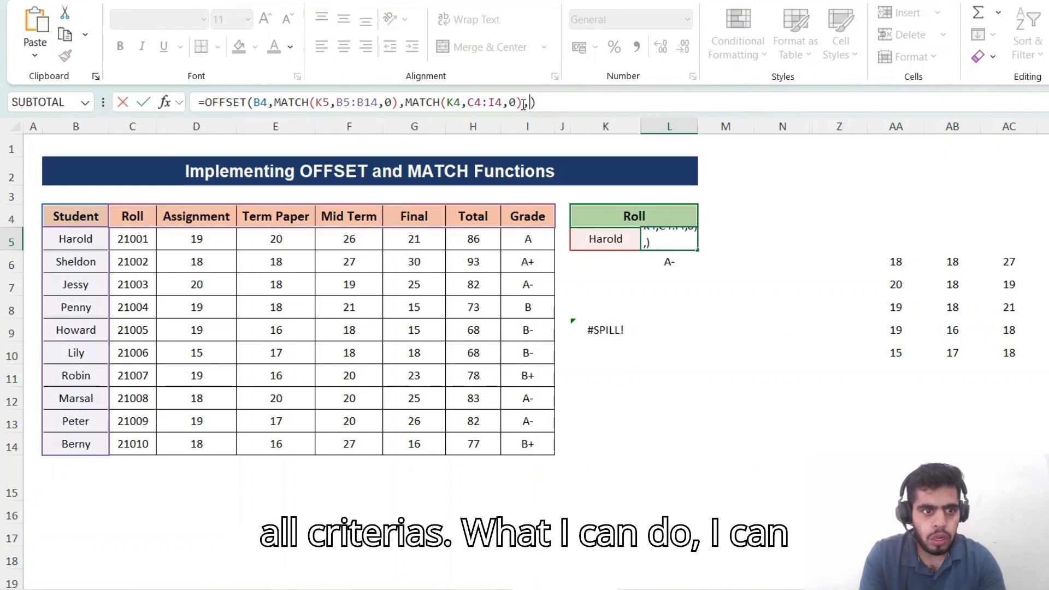
{"action": "type", "text": ","}
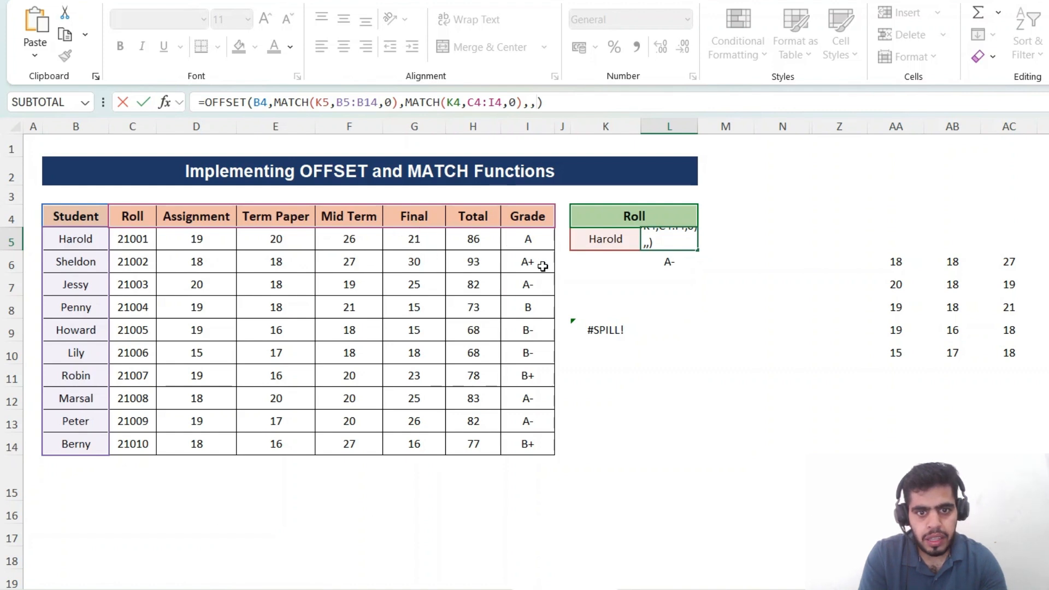
{"action": "type", "text": "7"}
{"action": "key", "text": "Return"}
- Clear the contents of columns M through Z, including the hidden columns between N and Z, to free the spill range
{"action": "key", "text": "Up"}
{"action": "key", "text": "Right"}
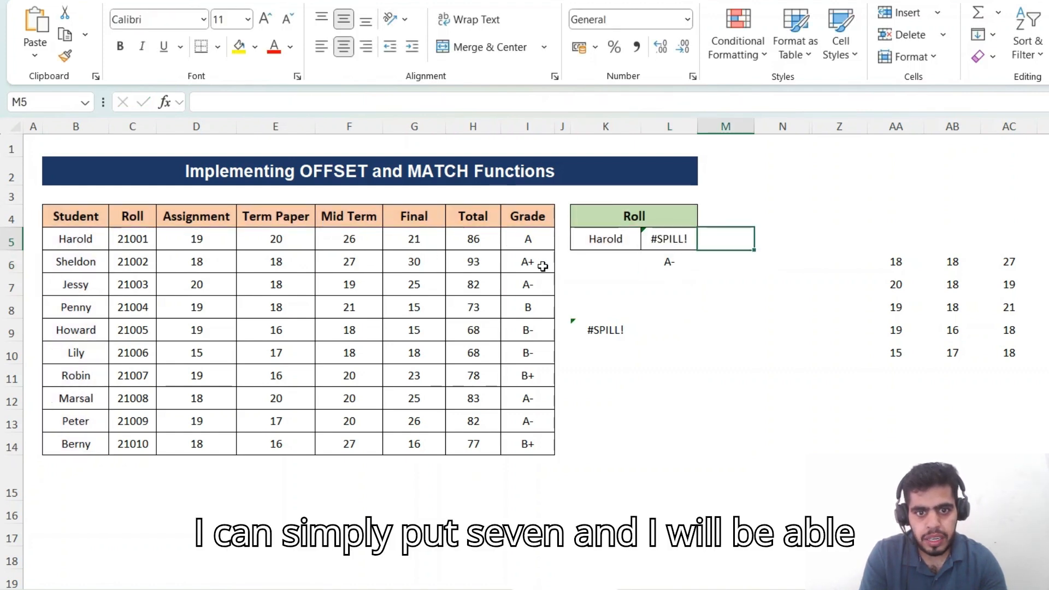
{"action": "key", "text": "ctrl+space"}
{"action": "key", "text": "shift+Right"}
{"action": "key", "text": "shift+Right"}
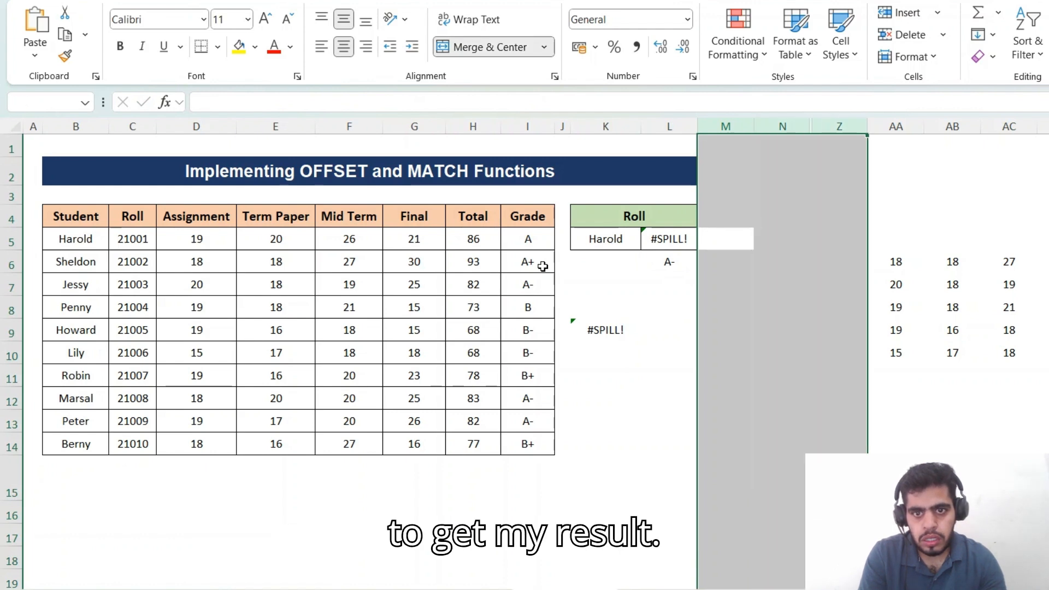
{"action": "key", "text": "Delete"}
{"action": "key", "text": "Down"}
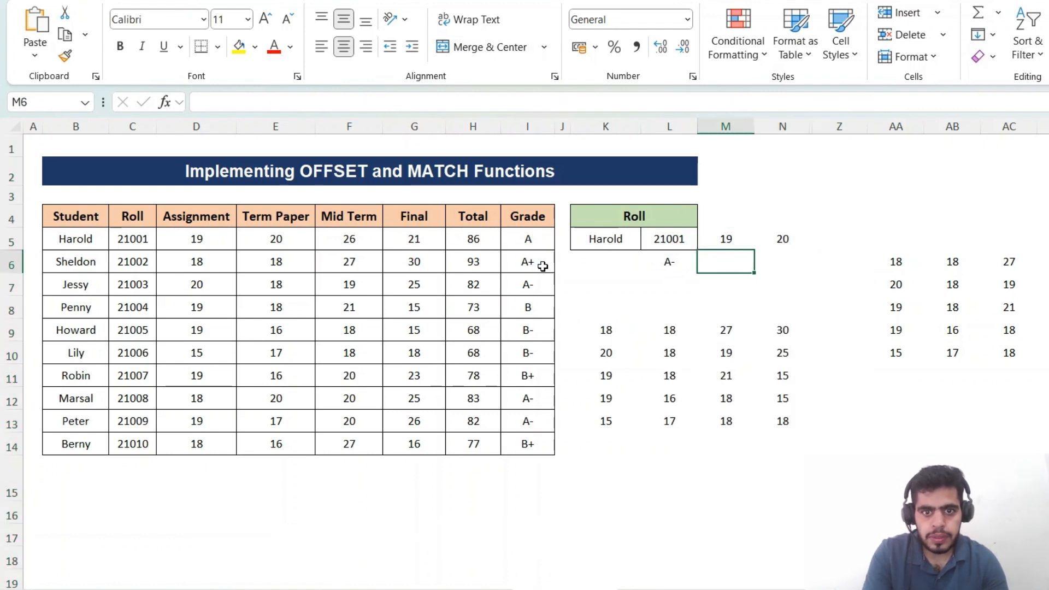
- AutoFit the widths of columns M through Z so that the hidden columns O to R are shown
{"action": "key", "text": "ctrl+space"}
{"action": "key", "text": "shift+Right"}
{"action": "key", "text": "shift+Right"}
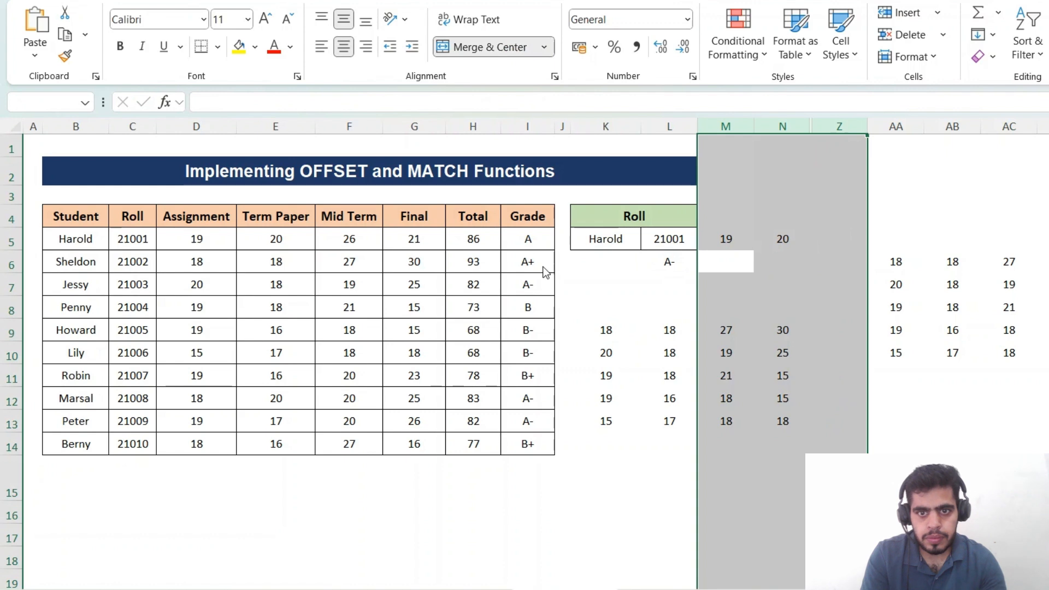
{"action": "key", "text": "alt+h"}
{"action": "key", "text": "o"}
{"action": "key", "text": "i"}
{"action": "key", "text": "Down"}
{"action": "key", "text": "Up"}
{"action": "key", "text": "Up"}
{"action": "key", "text": "Up"}
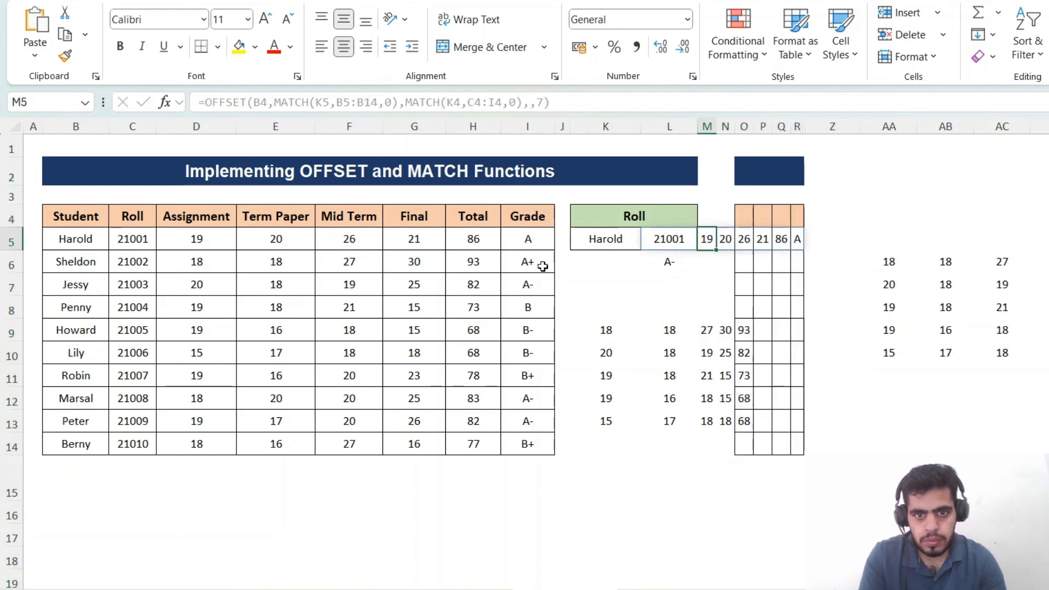
- Examine the first student's full record spilled across L5:R5 and the formula in L5 that produces it
{"action": "key", "text": "Left"}
{"action": "key", "text": "Right"}
{"action": "key", "text": "Right"}
{"action": "key", "text": "Left"}
{"action": "key", "text": "Left"}
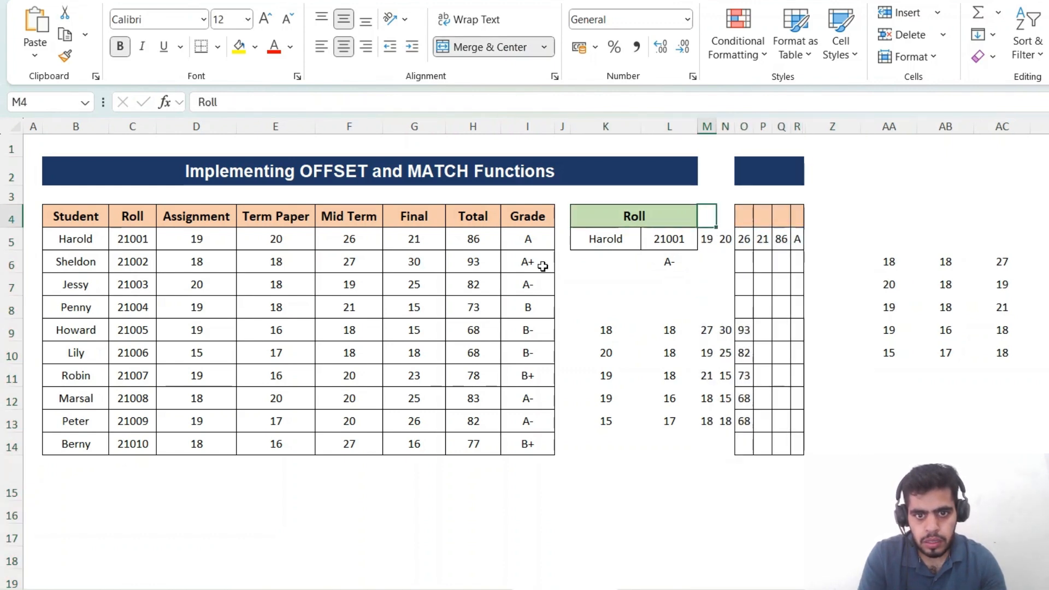
{"action": "key", "text": "Right"}
{"action": "key", "text": "shift+Down"}
{"action": "key", "text": "shift+Right"}
{"action": "key", "text": "shift+Right"}
{"action": "key", "text": "shift+Right"}
{"action": "key", "text": "shift+Right"}
{"action": "key", "text": "shift+Right"}
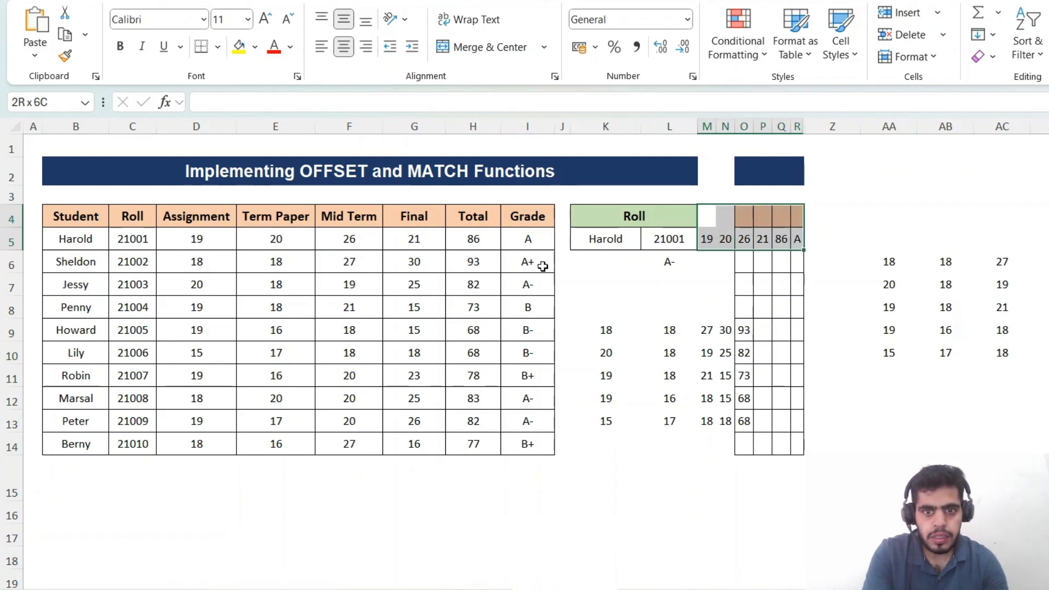
{"action": "key", "text": "Down"}
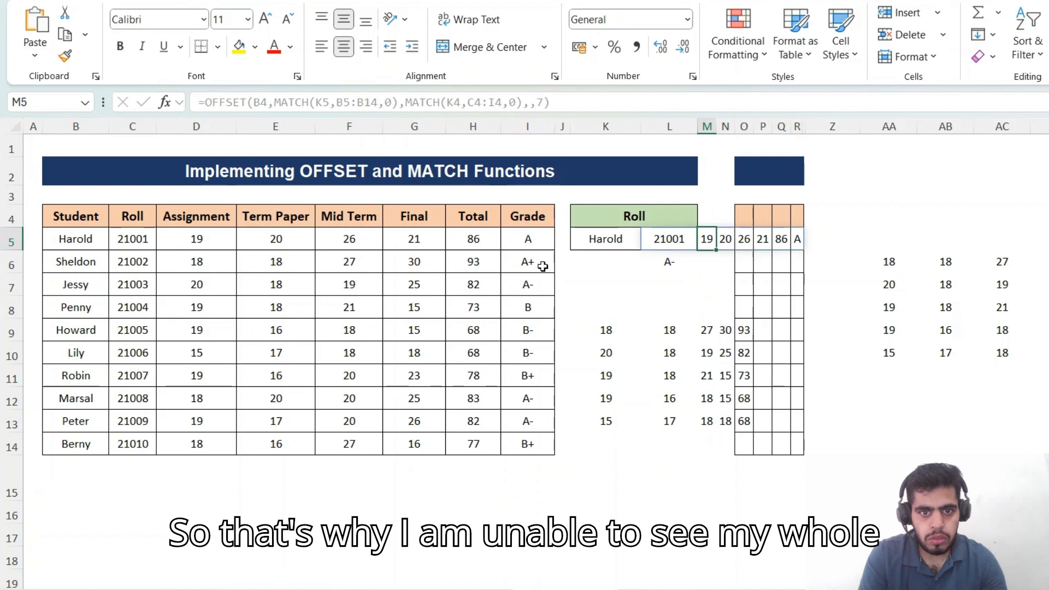
{"action": "key", "text": "Left"}
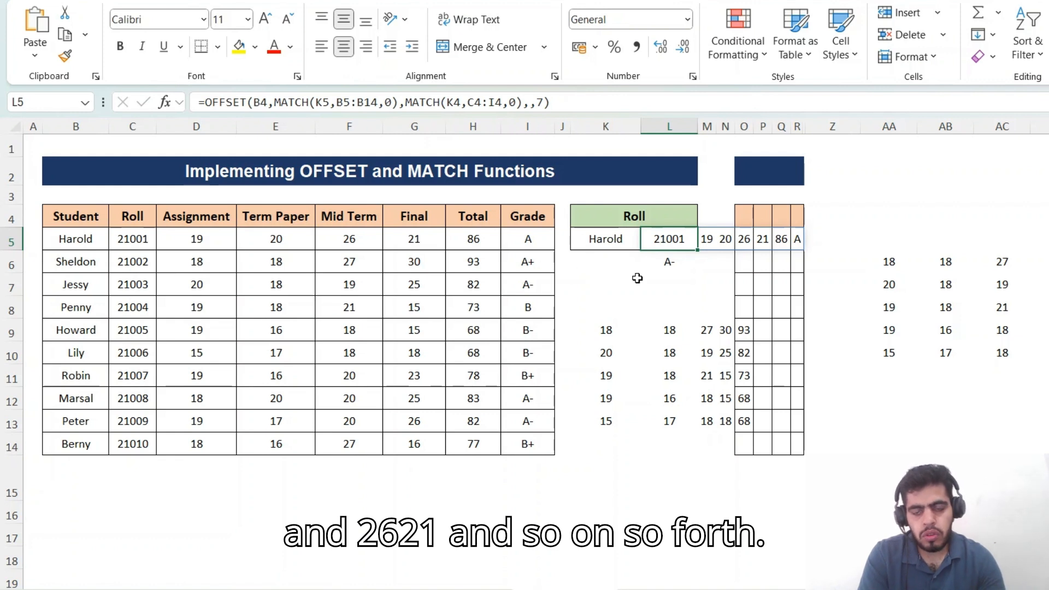
{"action": "left_click", "coordinate": [618, 287]}
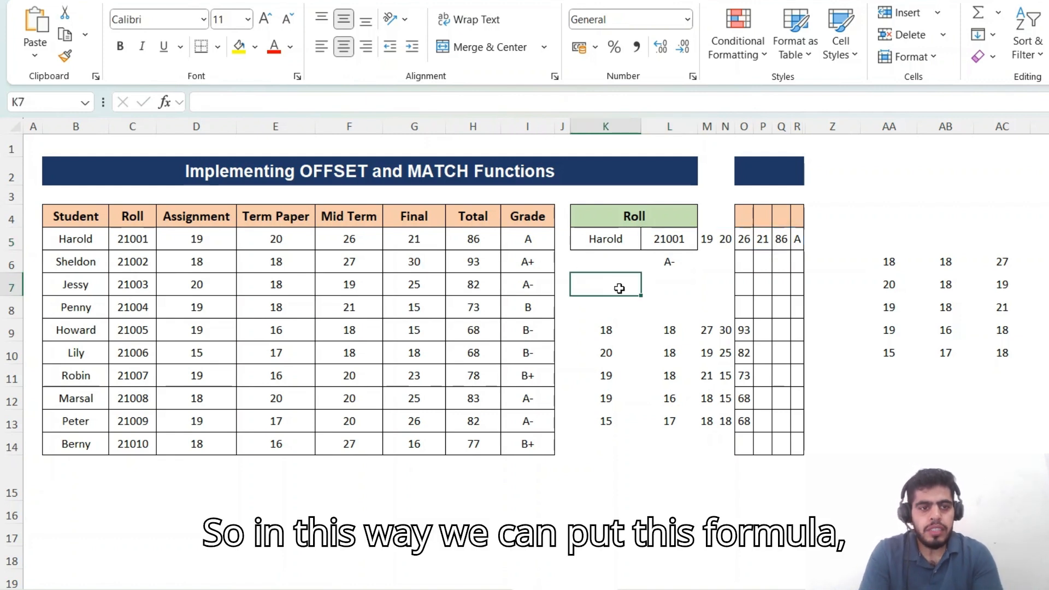